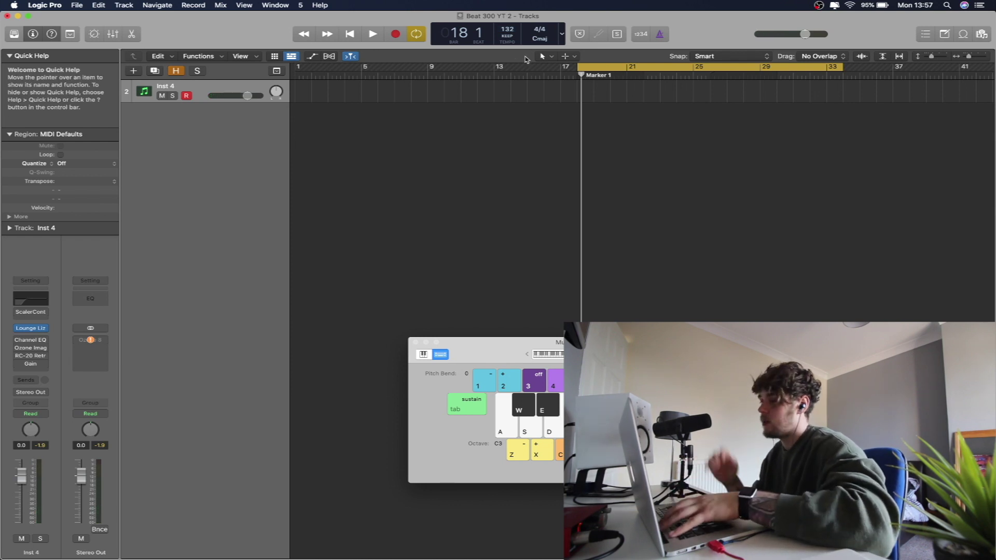
Set the project tempo to 110 BPM.
{"action": "left_click_drag", "start_coordinate": [507, 32], "coordinate": [507, 33]}
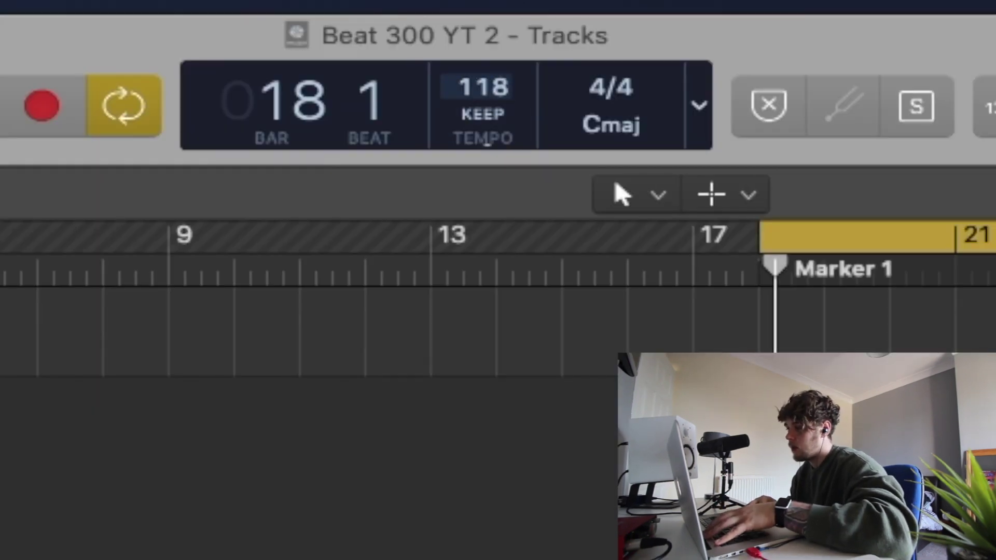
{"action": "left_click_drag", "start_coordinate": [500, 93], "coordinate": [500, 96]}
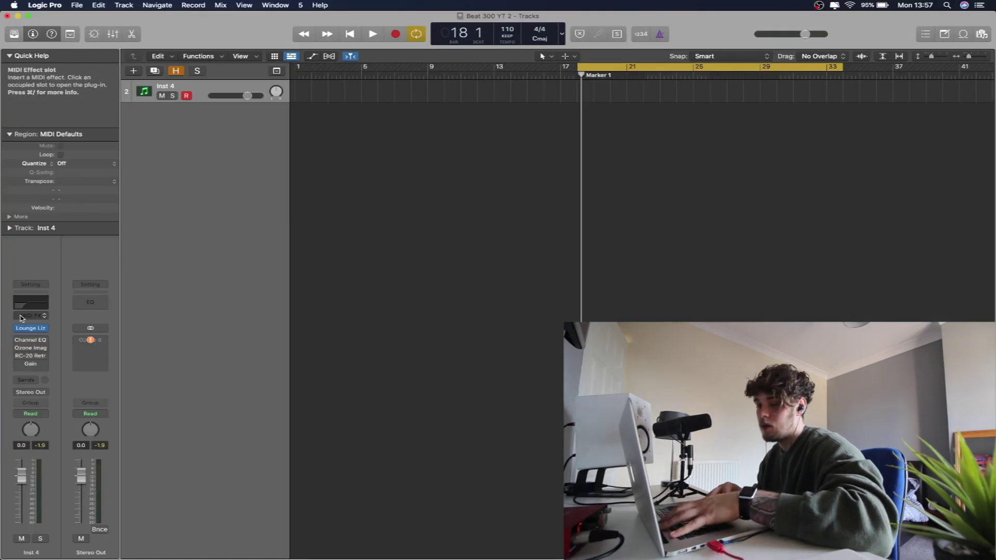
Insert Plugin Boutique's ScalerControl as a MIDI effect on the Inst 4 track.
{"action": "left_click", "coordinate": [27, 315]}
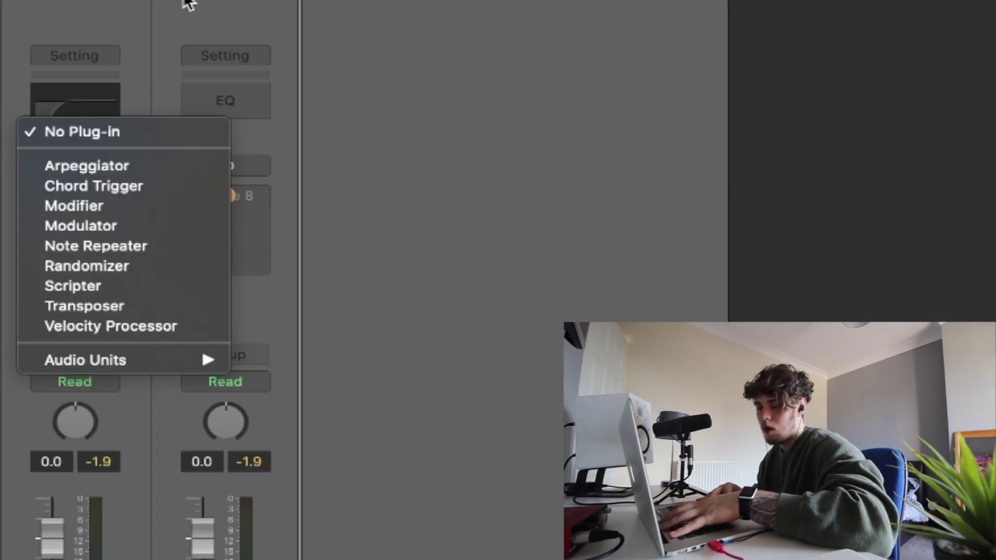
{"action": "mouse_move", "coordinate": [141, 363]}
{"action": "mouse_move", "coordinate": [349, 363]}
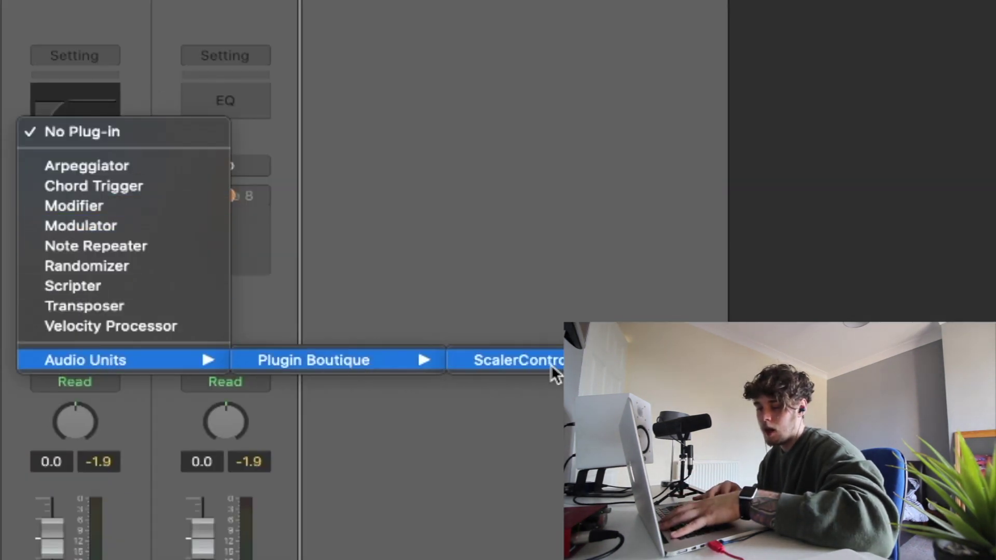
{"action": "left_click", "coordinate": [539, 362]}
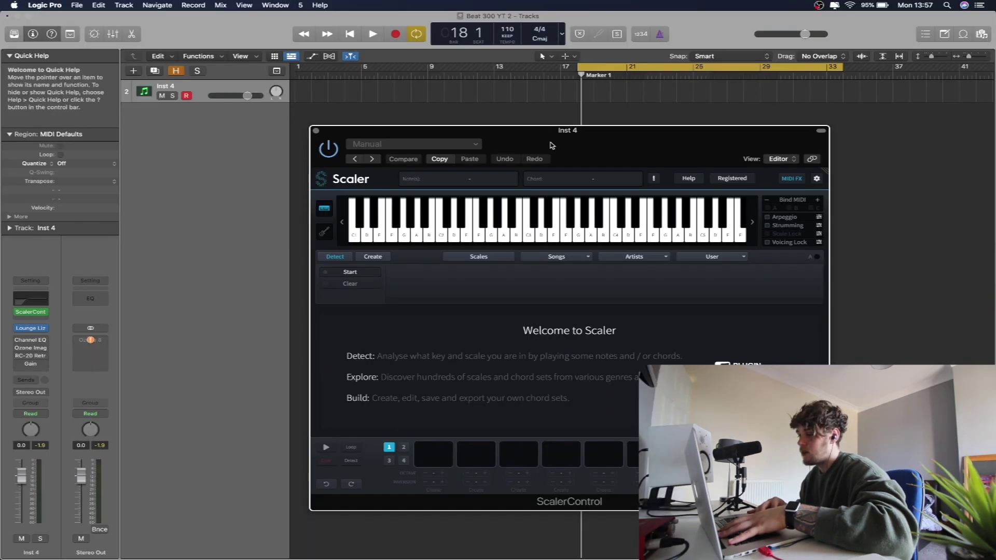
Load the C Major scale in Scaler and apply the Minor 7th,9ths voicings to its chords.
{"action": "left_click_drag", "start_coordinate": [551, 145], "coordinate": [593, 138]}
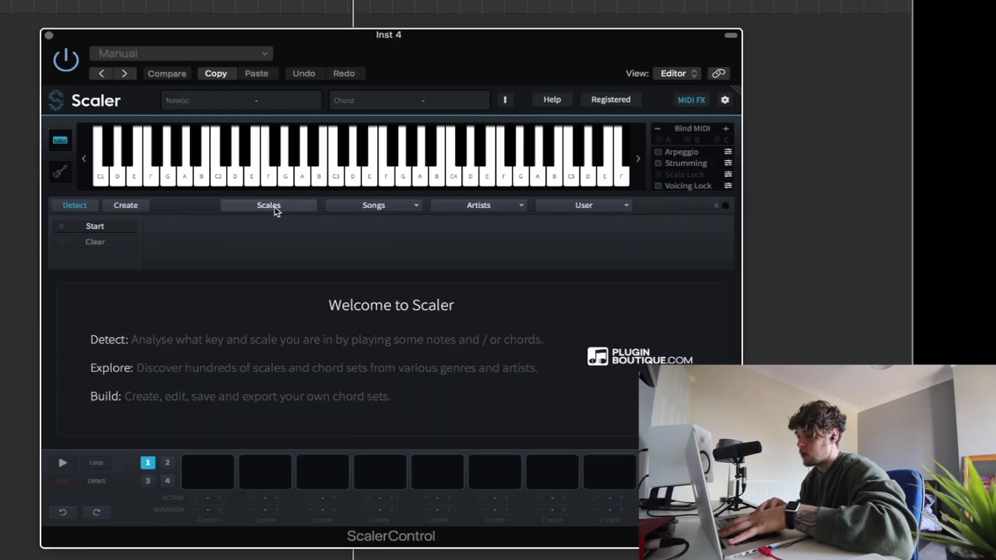
{"action": "left_click", "coordinate": [519, 244]}
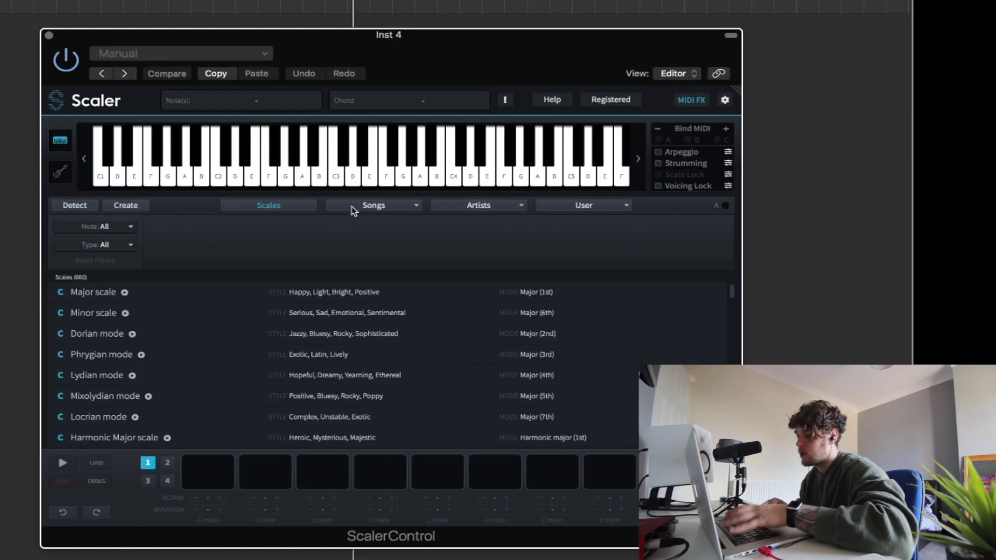
{"action": "left_click", "coordinate": [136, 293]}
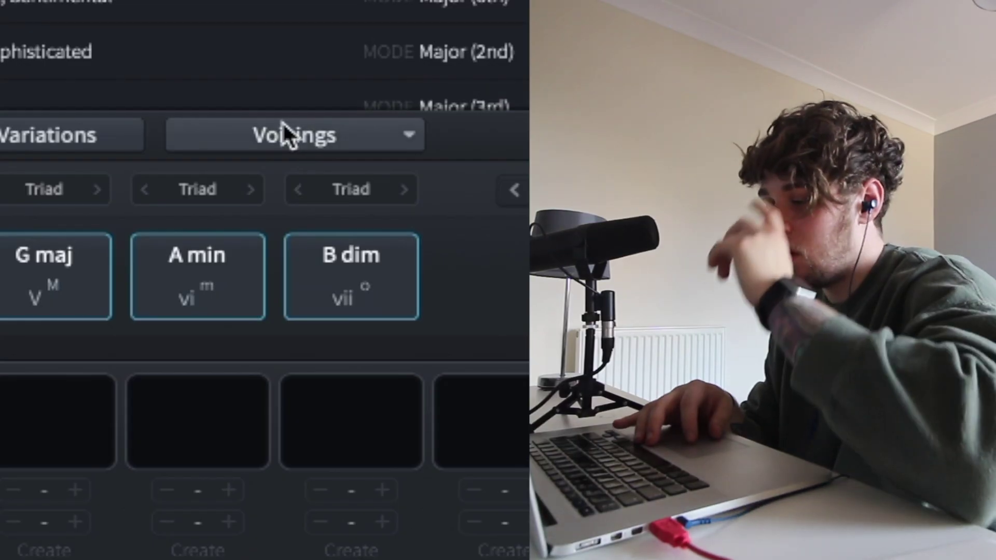
{"action": "left_click", "coordinate": [609, 231]}
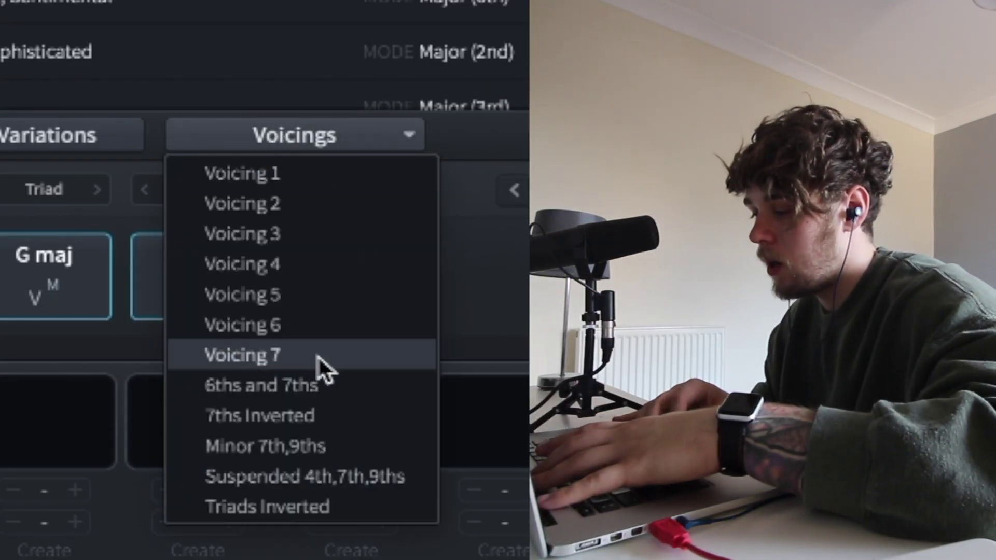
{"action": "left_click", "coordinate": [265, 446]}
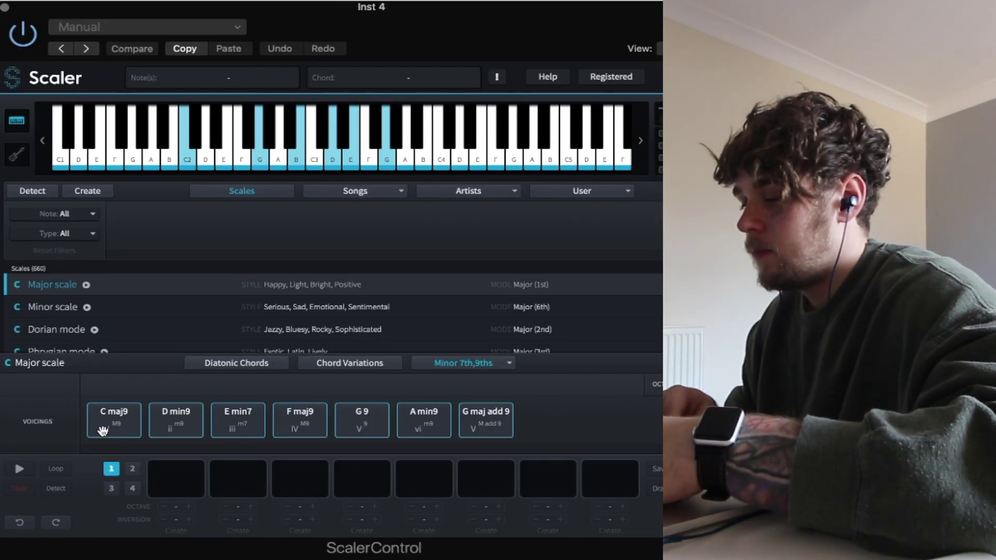
Audition the E min7, F maj9 and D min9 chords from the voicings set.
{"action": "left_click", "coordinate": [237, 414]}
{"action": "left_click", "coordinate": [282, 413]}
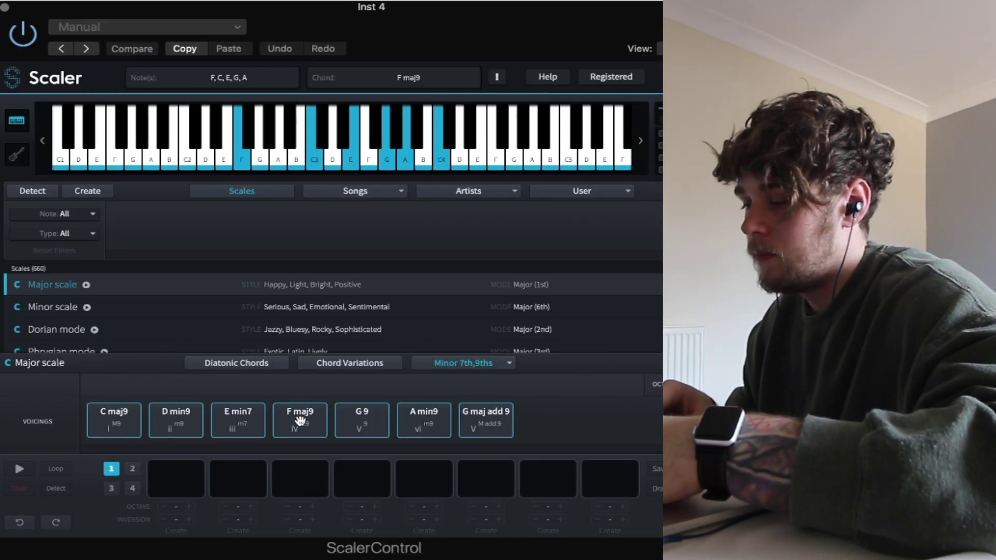
{"action": "left_click", "coordinate": [176, 413]}
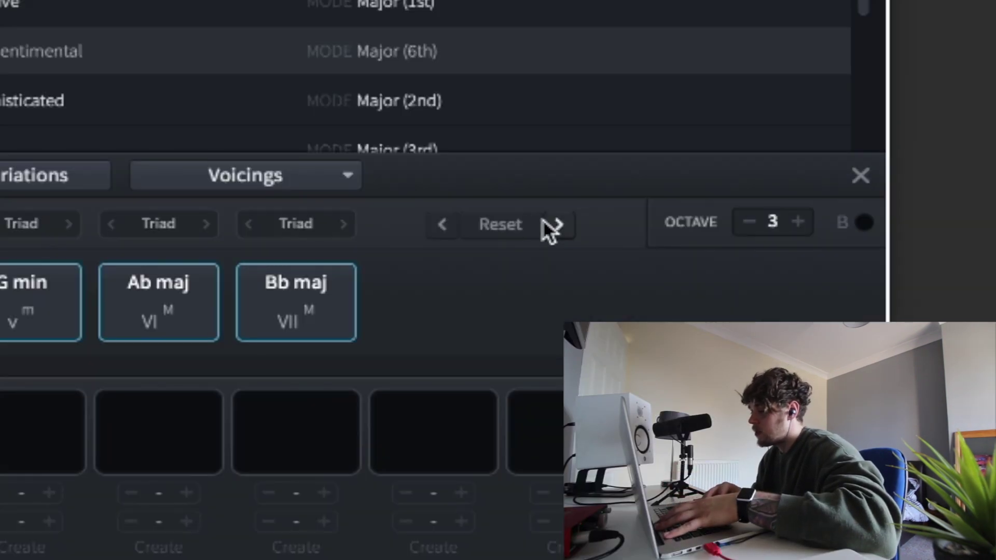
Change the C Minor scale's diatonic chords to the Add 7th style and close the Scaler window.
{"action": "left_click", "coordinate": [728, 390]}
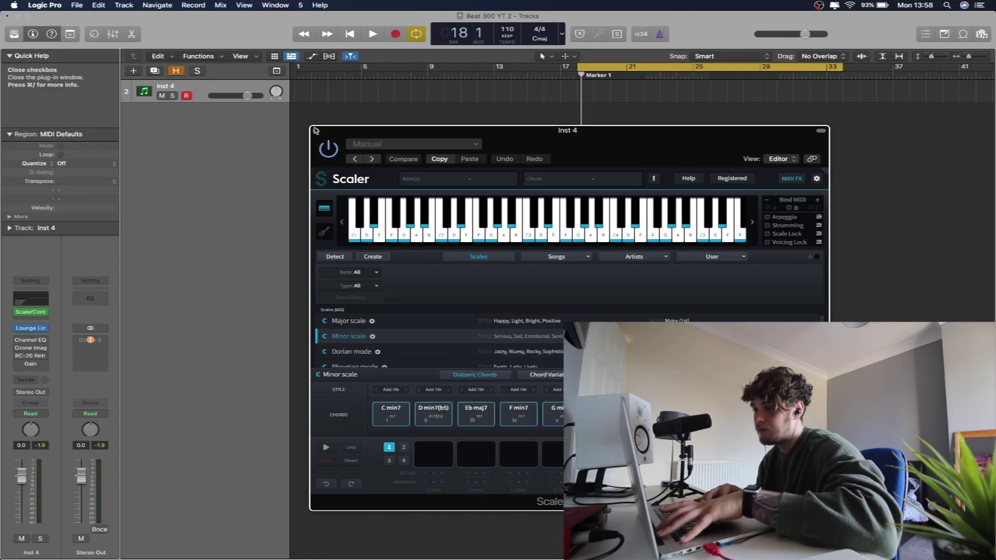
{"action": "left_click", "coordinate": [315, 130]}
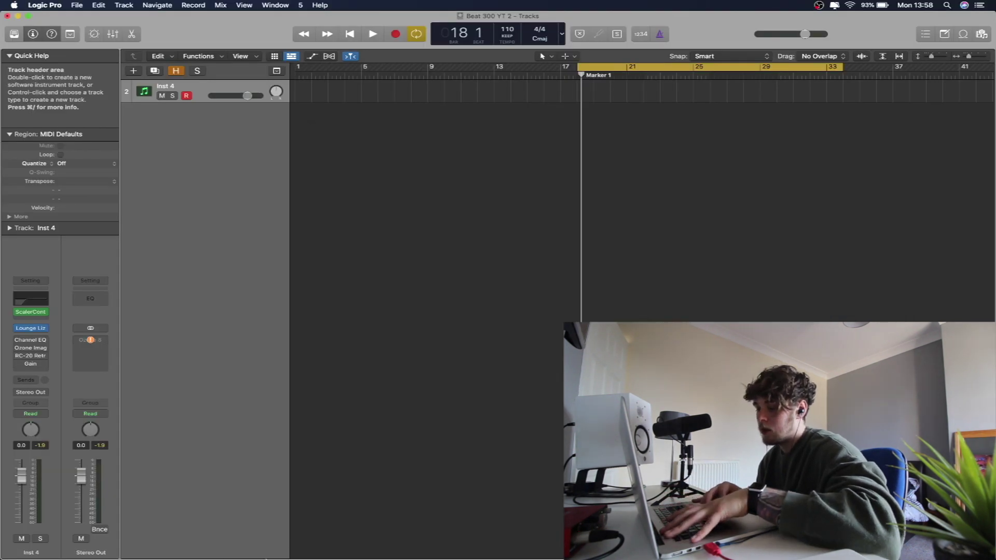
Switch to Finder, search for "c scale" and place the C minor scale MIDI file on Inst 4 at bar 18.
{"action": "left_click", "coordinate": [252, 542]}
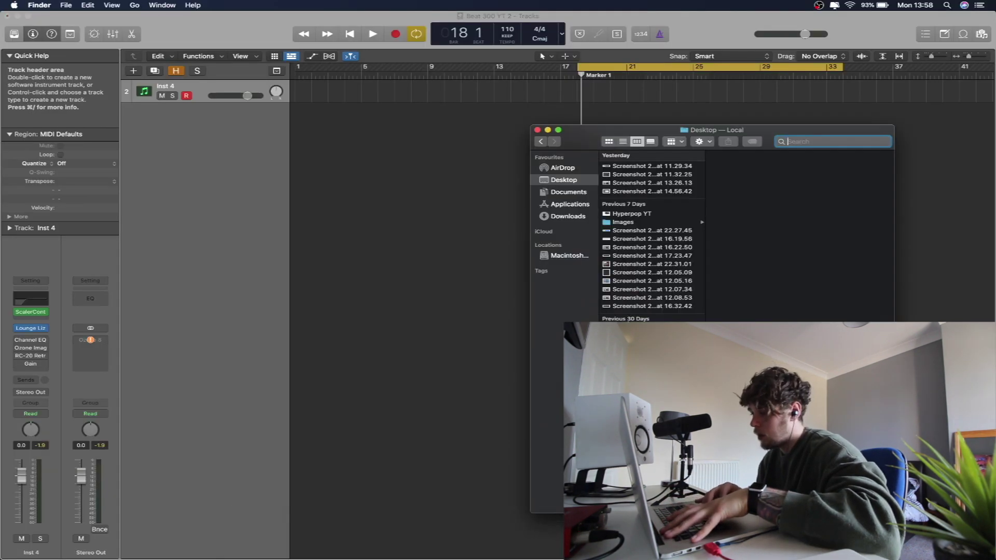
{"action": "type", "text": "c scale"}
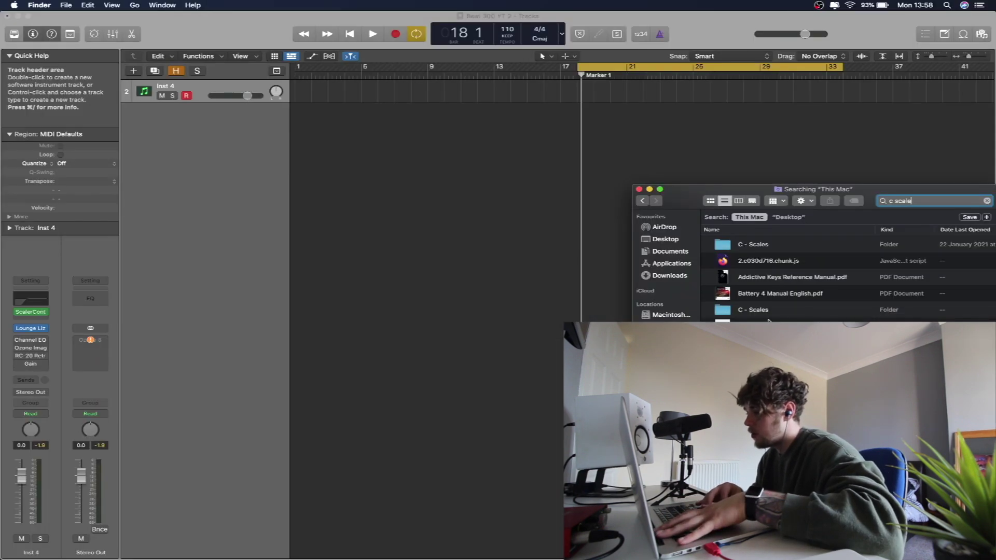
{"action": "left_click_drag", "start_coordinate": [770, 322], "coordinate": [629, 203]}
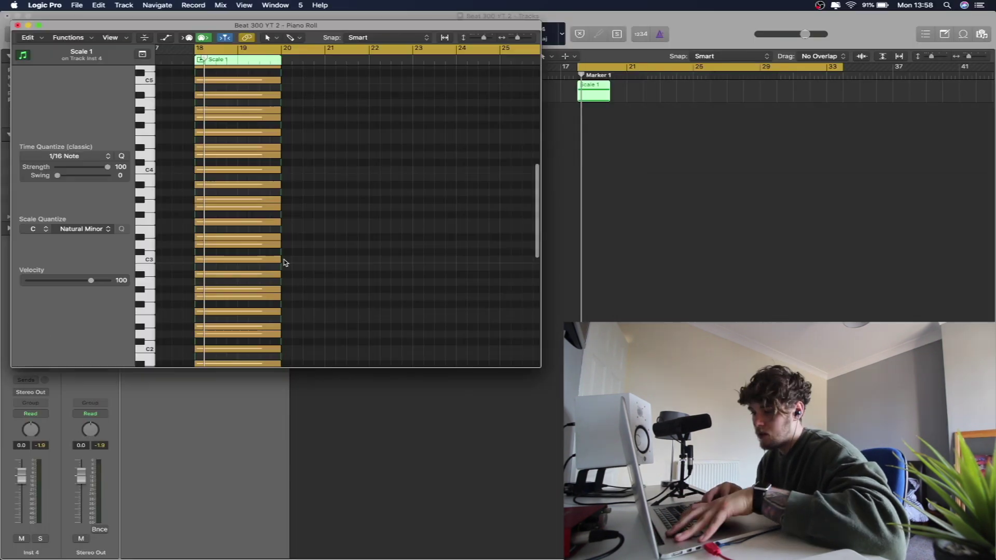
Draw a two-bar C minor triad of C3, D#3 and G3 directly after the scale notes in the Piano Roll.
{"action": "left_click", "coordinate": [283, 259], "text": "super"}
{"action": "left_click", "coordinate": [284, 238], "text": "super"}
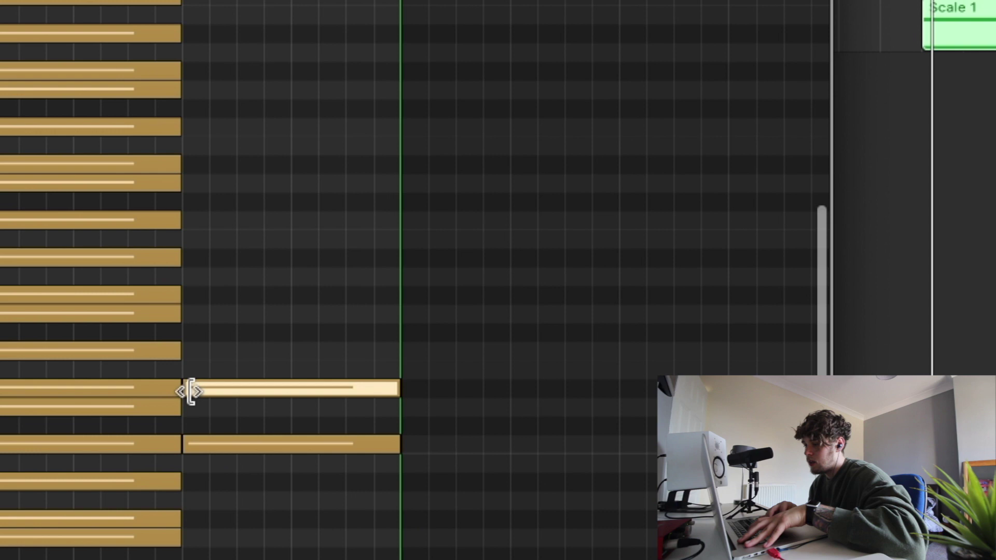
{"action": "left_click", "coordinate": [192, 311], "text": "super"}
{"action": "scroll", "coordinate": [325, 210], "scroll_direction": "left", "scroll_amount": 3}
{"action": "left_click_drag", "start_coordinate": [327, 210], "coordinate": [323, 210]}
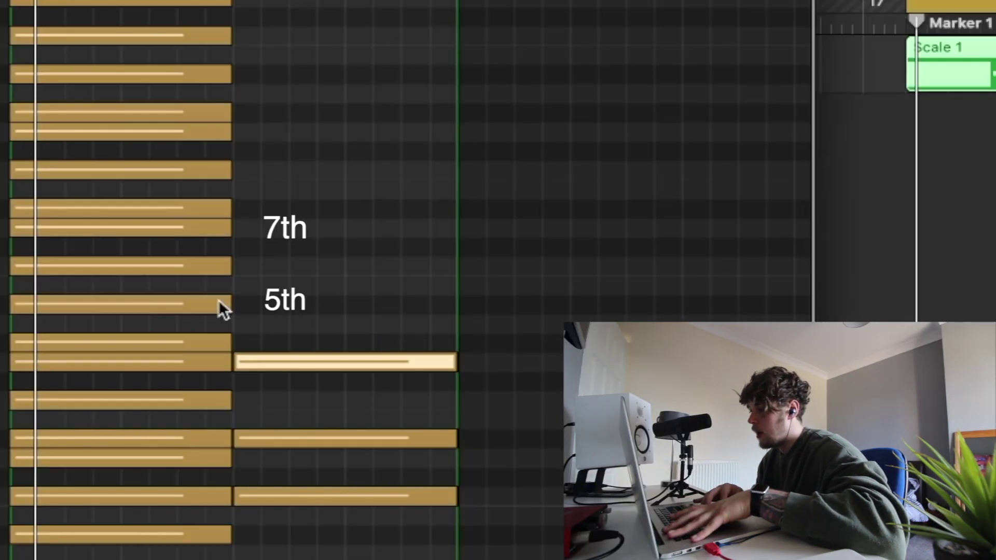
Try extending the C minor triad with the 7th (A#3) and the 9th (D4), and remove both notes again.
{"action": "left_click", "coordinate": [310, 185]}
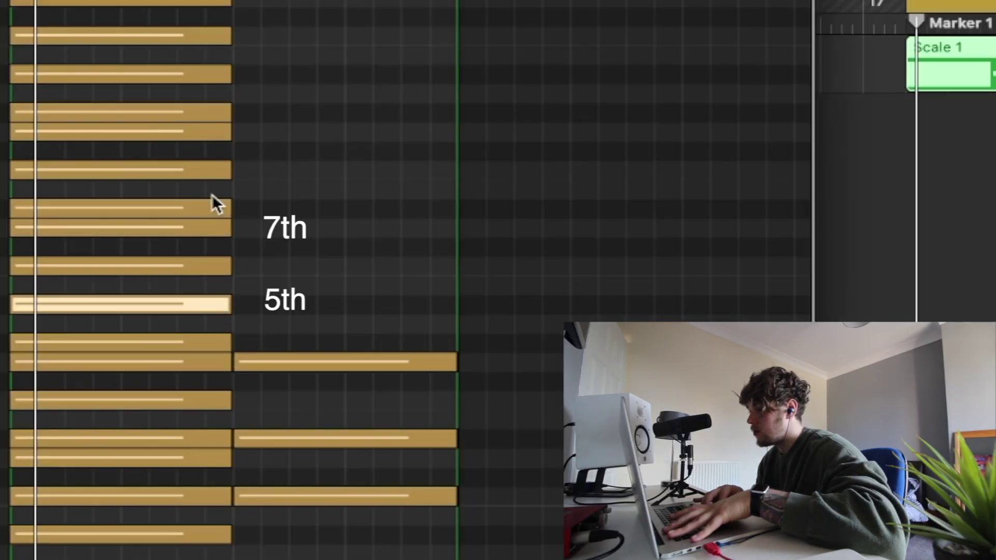
{"action": "left_click", "coordinate": [211, 227]}
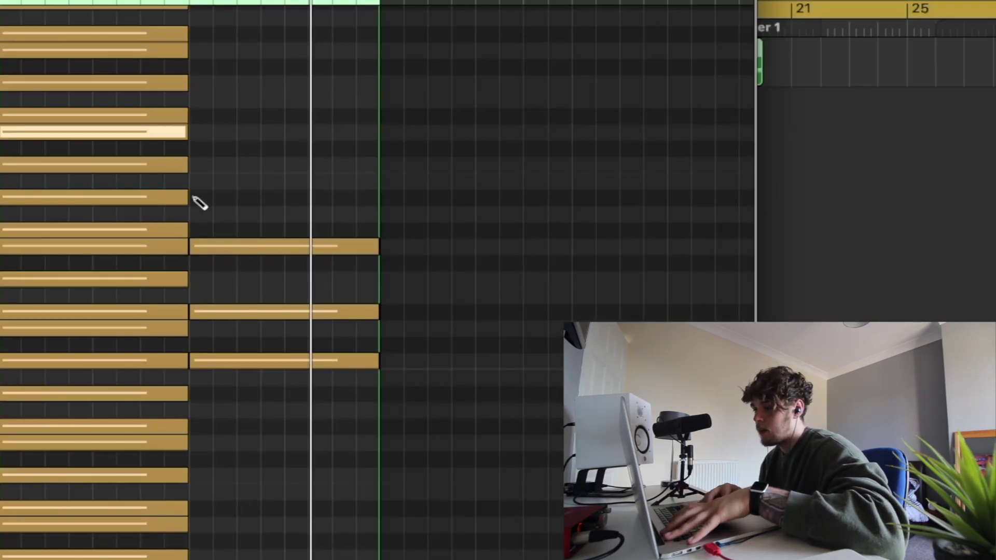
{"action": "left_click", "coordinate": [195, 199]}
{"action": "left_click", "coordinate": [195, 135]}
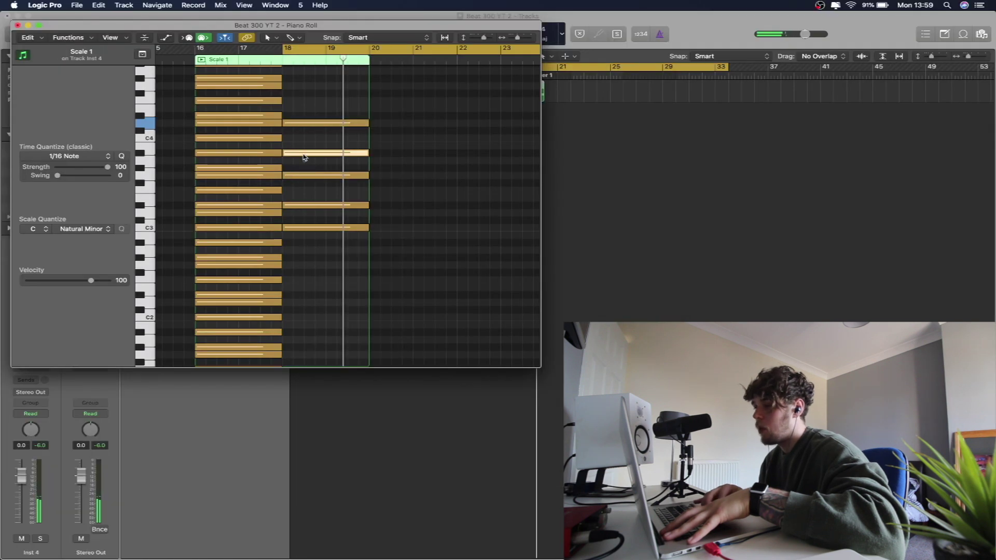
{"action": "left_click_drag", "start_coordinate": [303, 154], "coordinate": [304, 104]}
{"action": "key", "text": "Delete"}
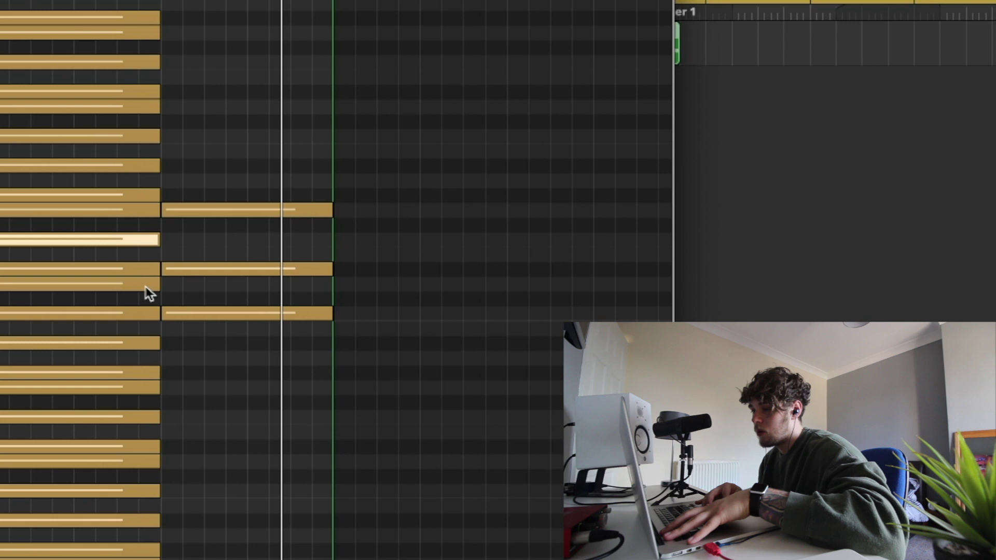
Count up through the scale notes beside the C minor triad and add the 7th, A#3.
{"action": "left_click", "coordinate": [188, 306]}
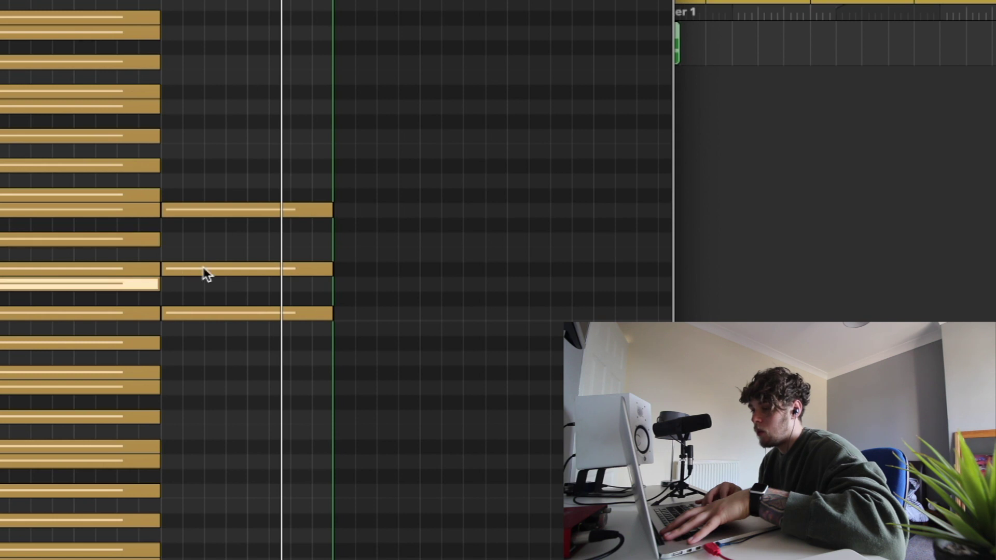
{"action": "left_click", "coordinate": [225, 294]}
{"action": "left_click", "coordinate": [154, 240]}
{"action": "left_click", "coordinate": [174, 212]}
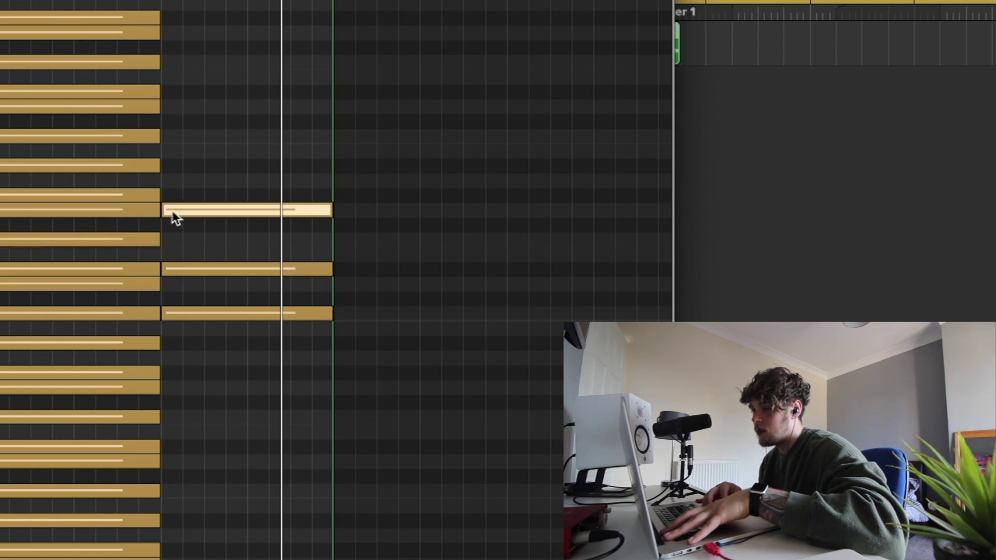
{"action": "left_click", "coordinate": [147, 198]}
{"action": "left_click", "coordinate": [165, 165]}
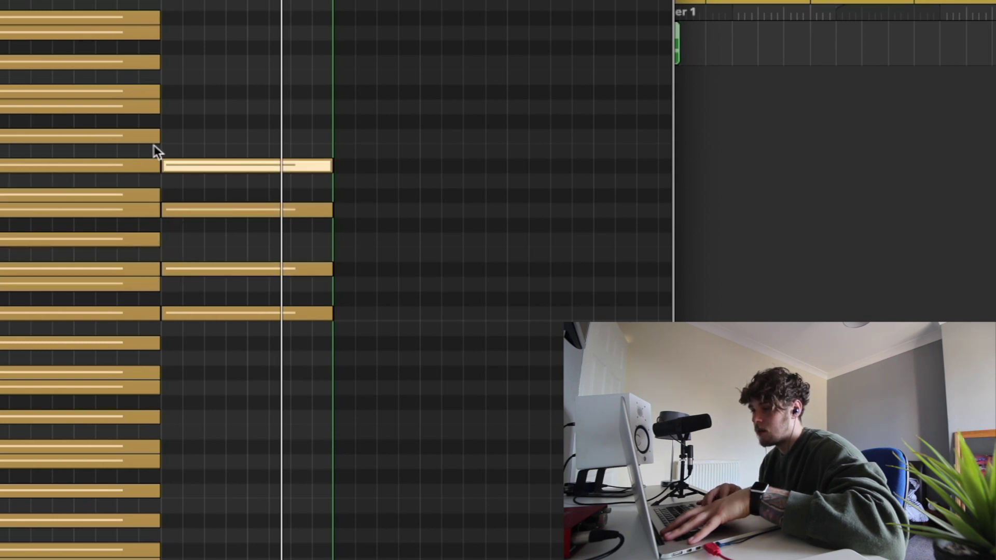
Stack the 9th (D4) and the 11th (F4) on top of the C minor 7th chord at bar 18.
{"action": "left_click", "coordinate": [167, 105]}
{"action": "left_click", "coordinate": [143, 90]}
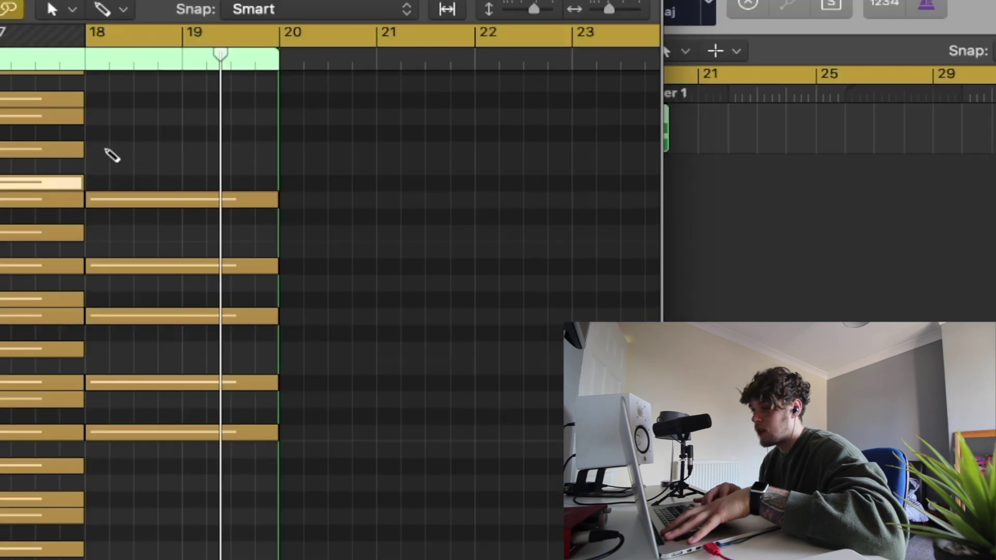
{"action": "left_click", "coordinate": [166, 61]}
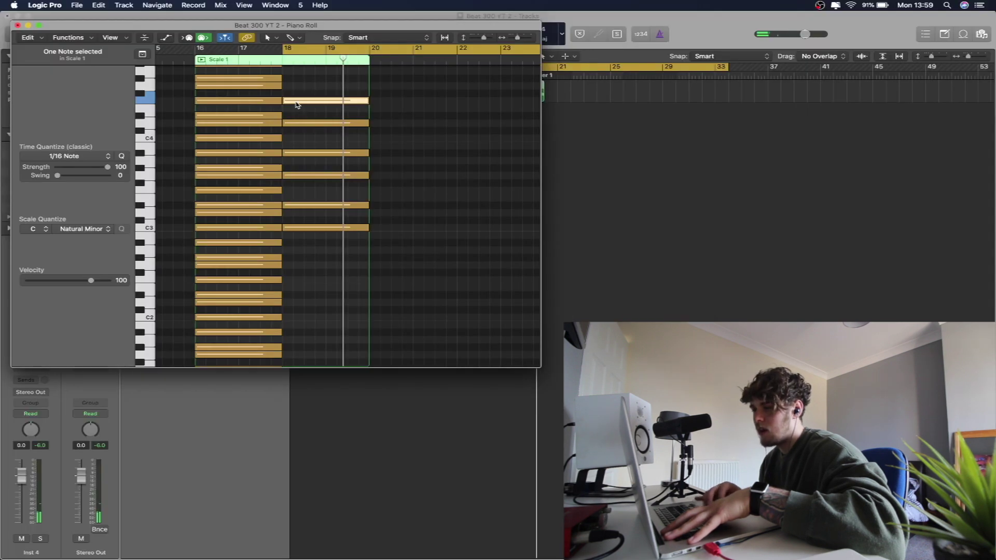
{"action": "scroll", "coordinate": [125, 160], "scroll_direction": "up", "scroll_amount": 3}
{"action": "scroll", "coordinate": [135, 173], "scroll_direction": "left", "scroll_amount": 2}
{"action": "key", "text": "space"}
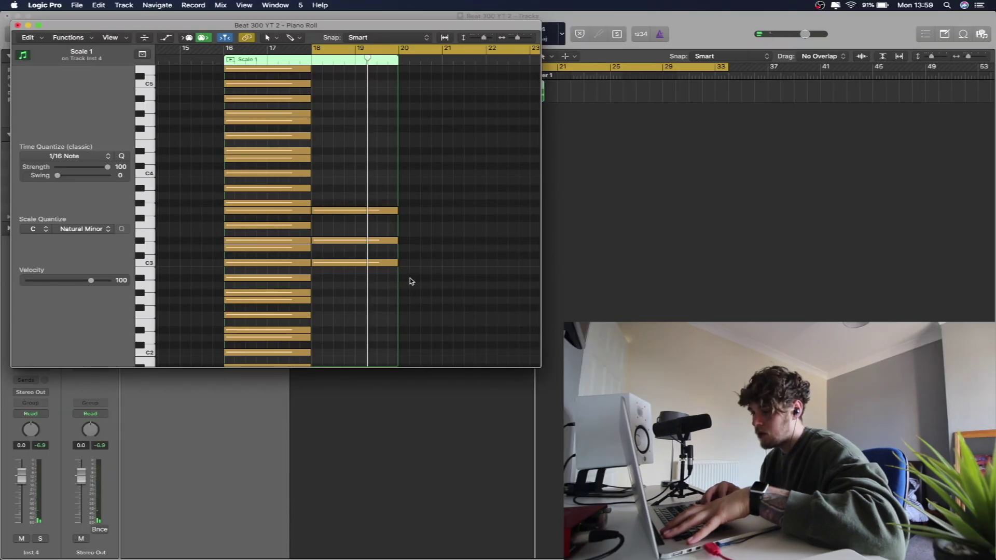
Draw two more two-bar chords: A#2, D3 and G3 at bar 20, and G#2, D3 and F3 at bar 22.
{"action": "left_click", "coordinate": [411, 281], "text": "super"}
{"action": "left_click_drag", "start_coordinate": [429, 281], "coordinate": [418, 211]}
{"action": "scroll", "coordinate": [444, 286], "scroll_direction": "right", "scroll_amount": 1}
{"action": "left_click", "coordinate": [469, 291], "text": "super"}
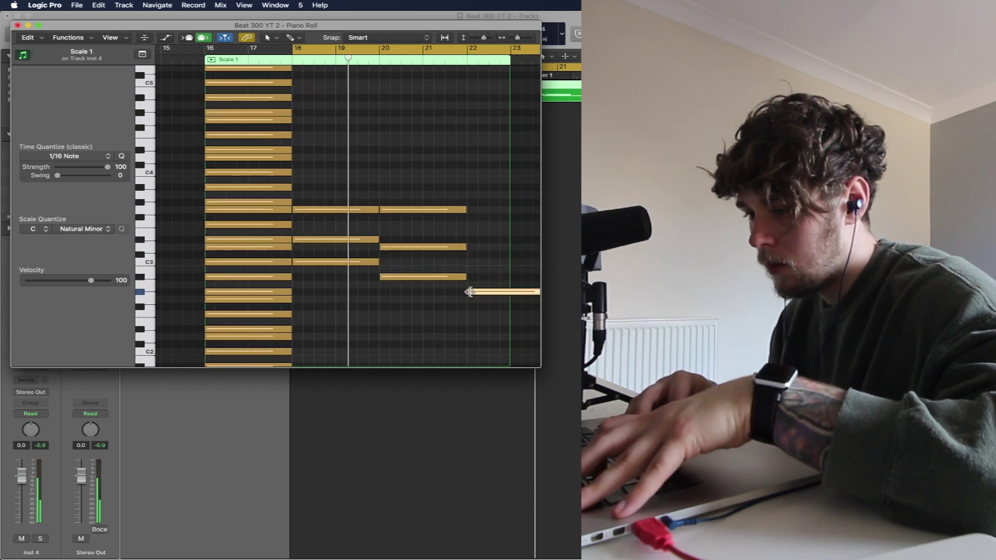
{"action": "left_click_drag", "start_coordinate": [478, 292], "coordinate": [480, 229]}
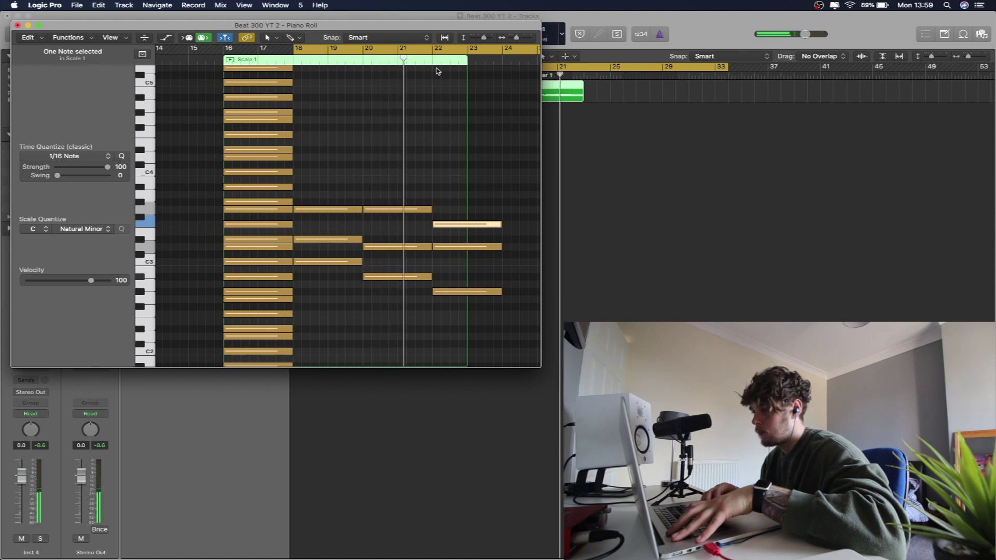
Play the progression and add A#3 and D4 above the chords at bars 18 and 20.
{"action": "key", "text": "space"}
{"action": "left_click", "coordinate": [298, 188]}
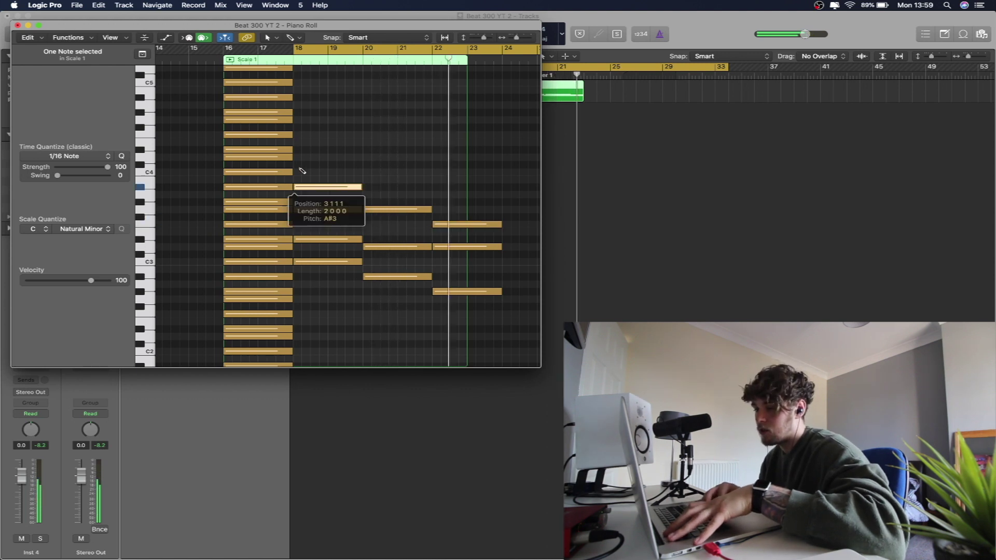
{"action": "left_click", "coordinate": [295, 155]}
{"action": "left_click", "coordinate": [392, 187]}
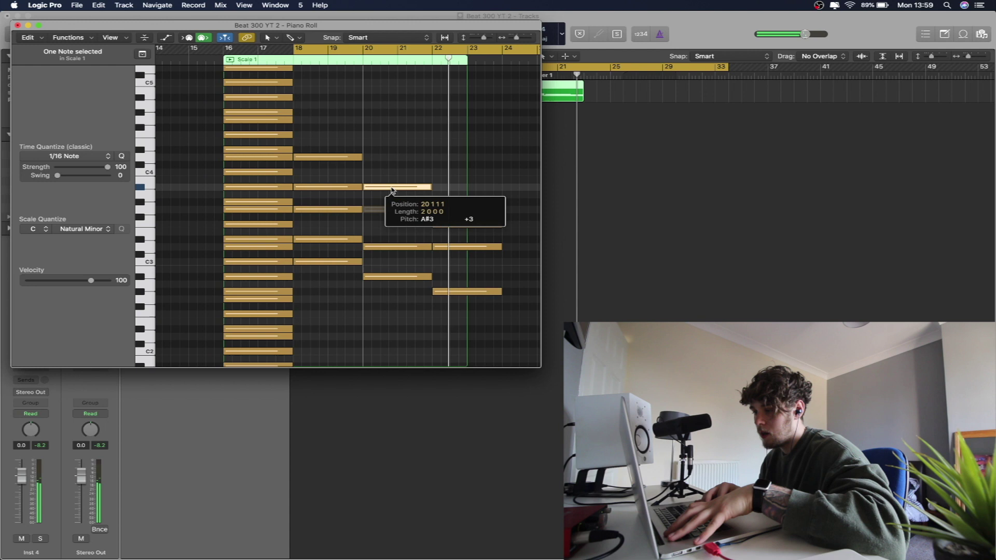
{"action": "left_click", "coordinate": [393, 157]}
Add G#3 and C4 to the chord at bar 22 and play back the extended progression.
{"action": "left_click_drag", "start_coordinate": [444, 219], "coordinate": [445, 173]}
{"action": "key", "text": "space"}
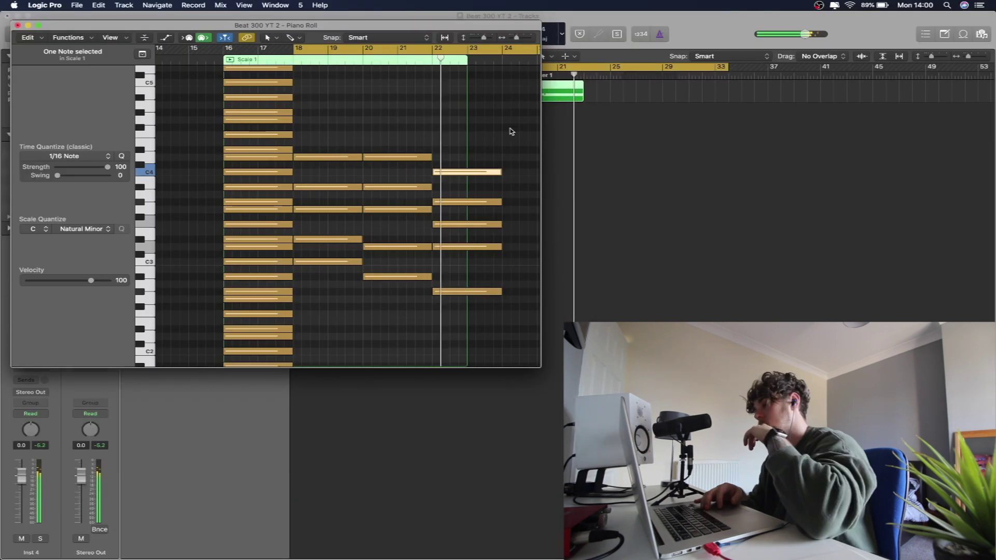
{"action": "key", "text": "space"}
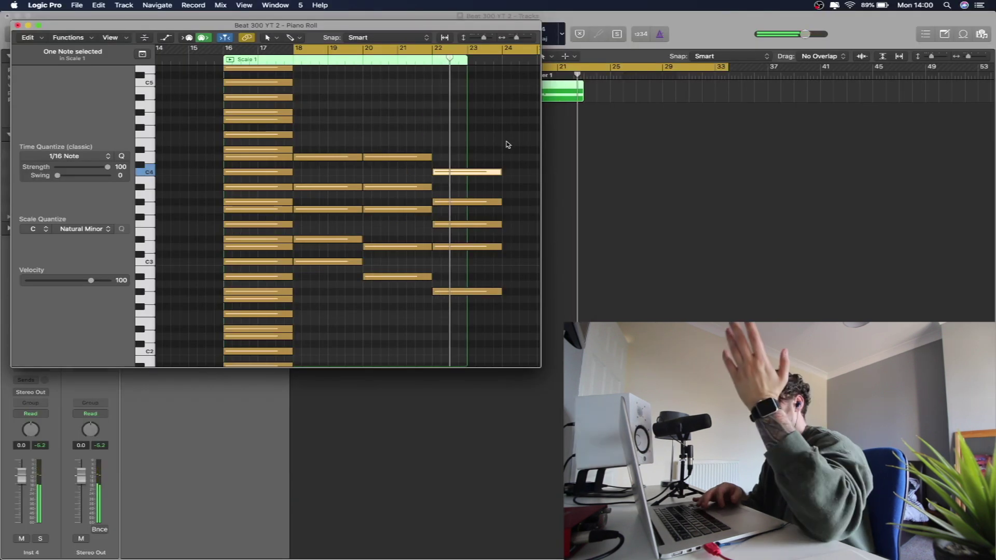
Sketch melody notes F4, A#4, D#4, G#4 and G4 above the chords from bar 18 and close the enlarged piano roll.
{"action": "left_click_drag", "start_coordinate": [317, 133], "coordinate": [383, 201]}
{"action": "left_click", "coordinate": [357, 140]}
{"action": "scroll", "coordinate": [415, 202], "scroll_direction": "left", "scroll_amount": 1}
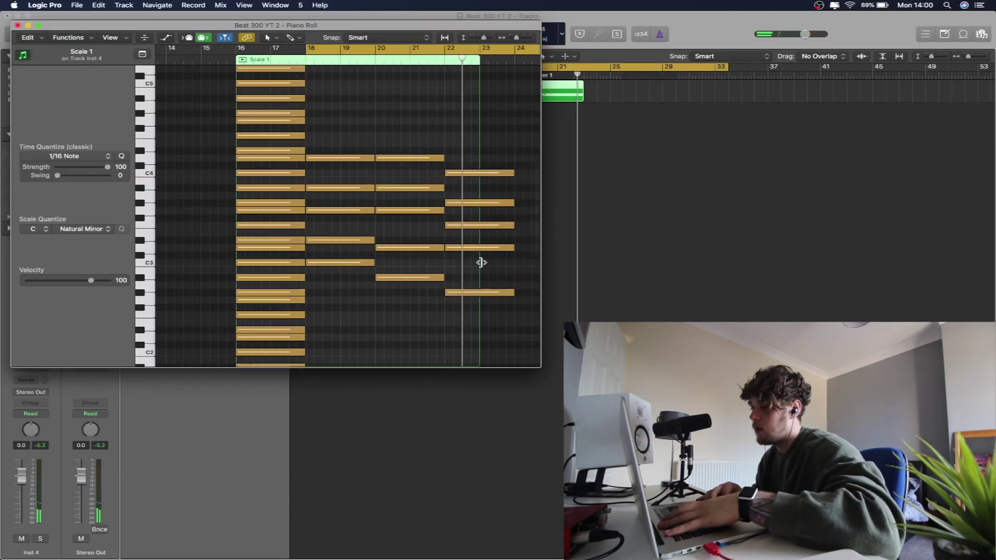
{"action": "left_click_drag", "start_coordinate": [539, 376], "coordinate": [792, 406]}
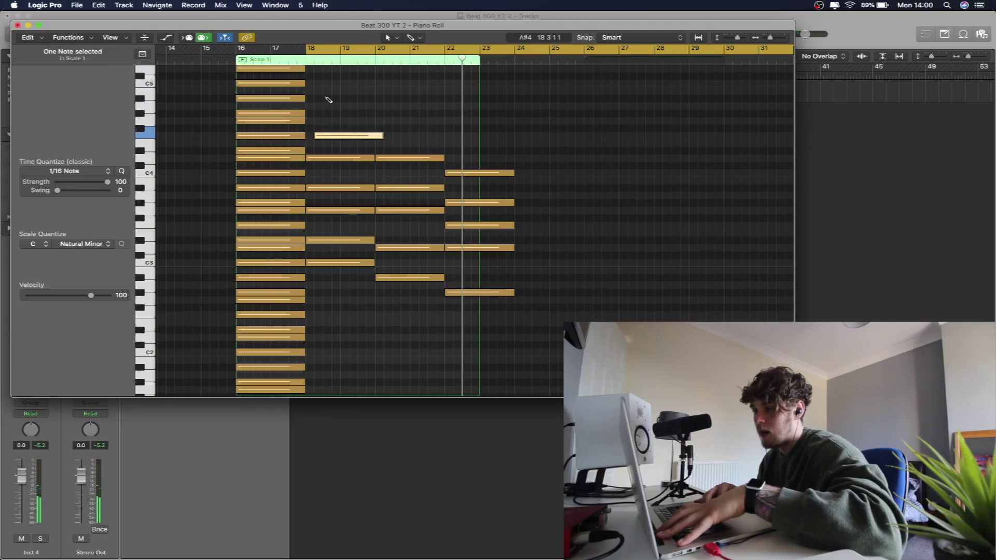
{"action": "left_click", "coordinate": [326, 97], "text": "super"}
{"action": "scroll", "coordinate": [361, 121], "scroll_direction": "left", "scroll_amount": 3}
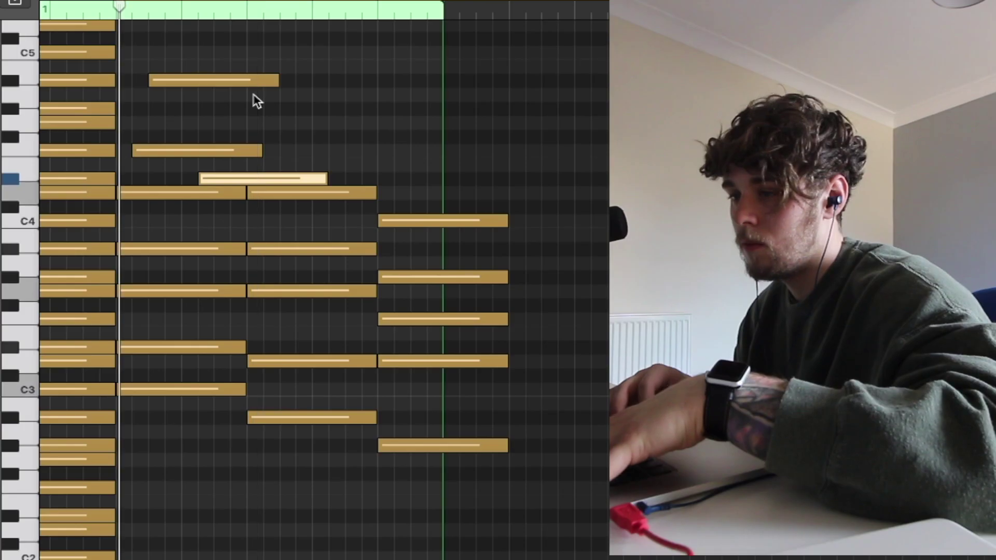
{"action": "left_click", "coordinate": [327, 115]}
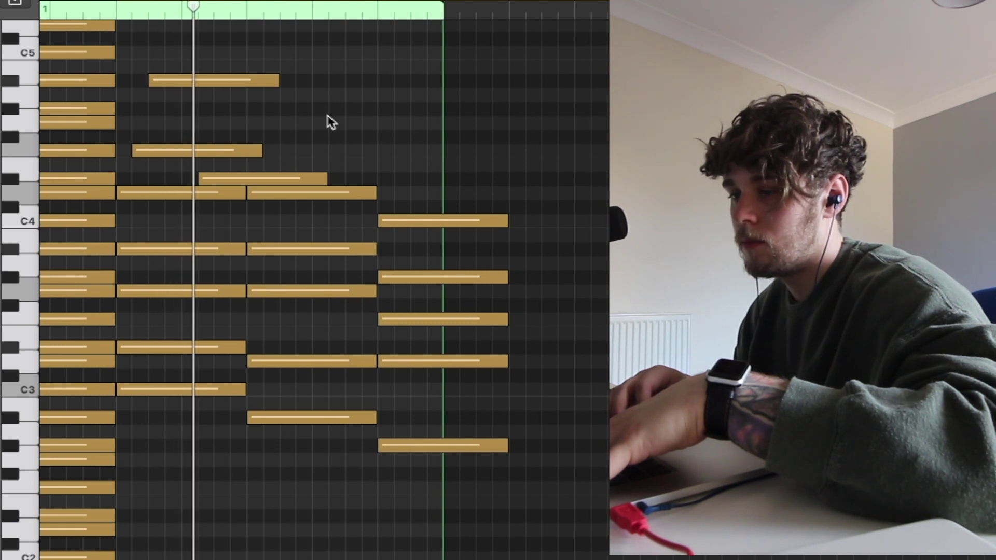
{"action": "left_click", "coordinate": [96, 115]}
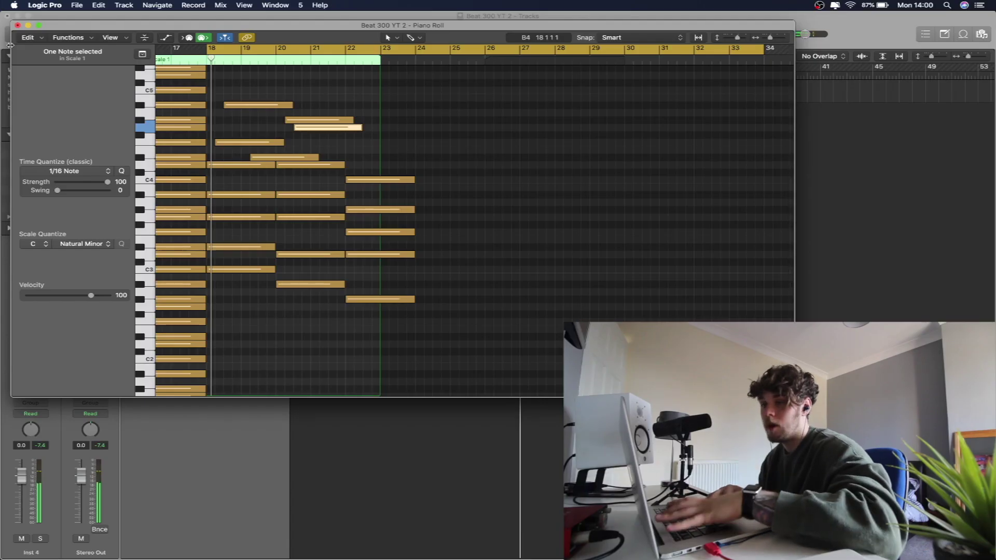
{"action": "left_click", "coordinate": [18, 26]}
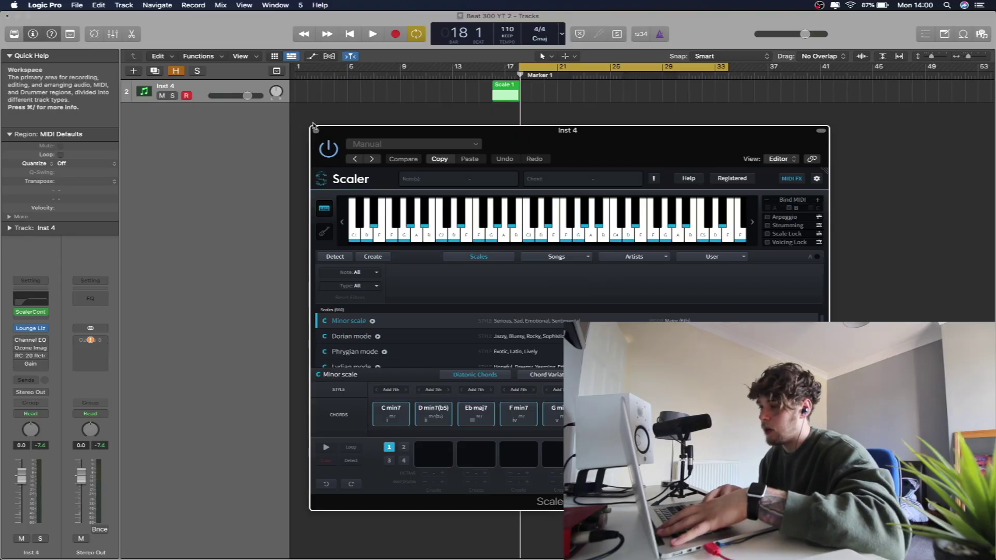
Reopen Scaler on the Inst 4 track and audition the C min7, Eb maj7 and F min7 chords of the C minor scale.
{"action": "left_click", "coordinate": [316, 132]}
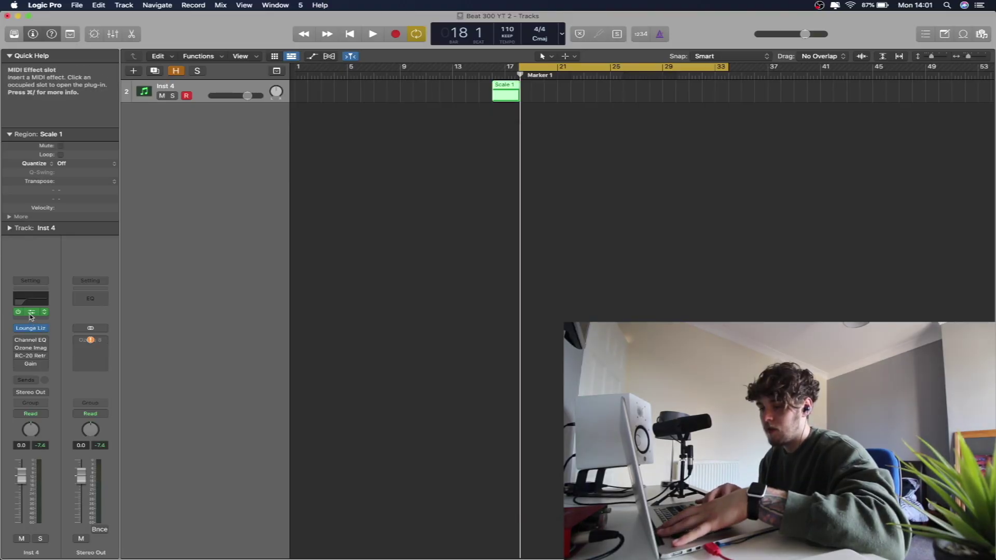
{"action": "left_click", "coordinate": [32, 313]}
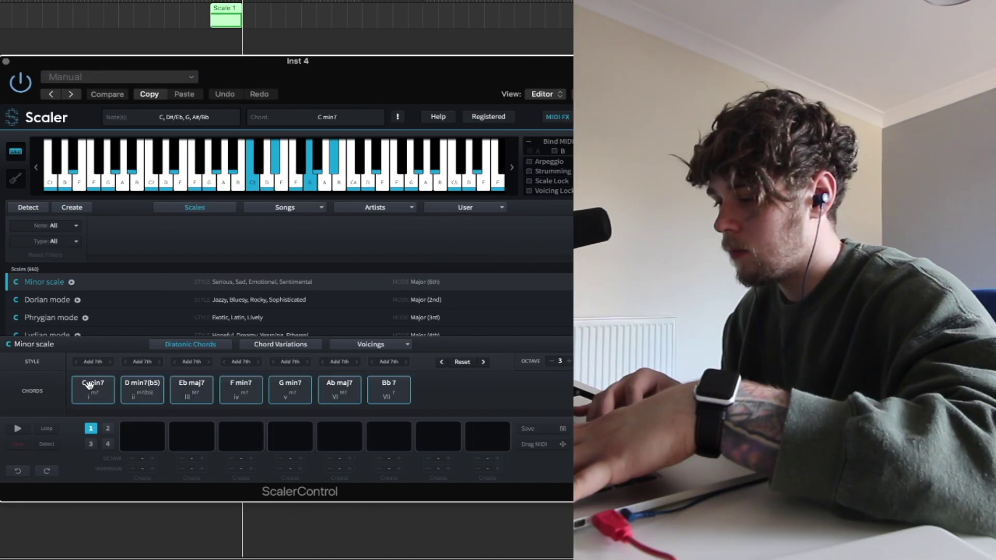
{"action": "left_click", "coordinate": [387, 409]}
{"action": "left_click", "coordinate": [469, 413]}
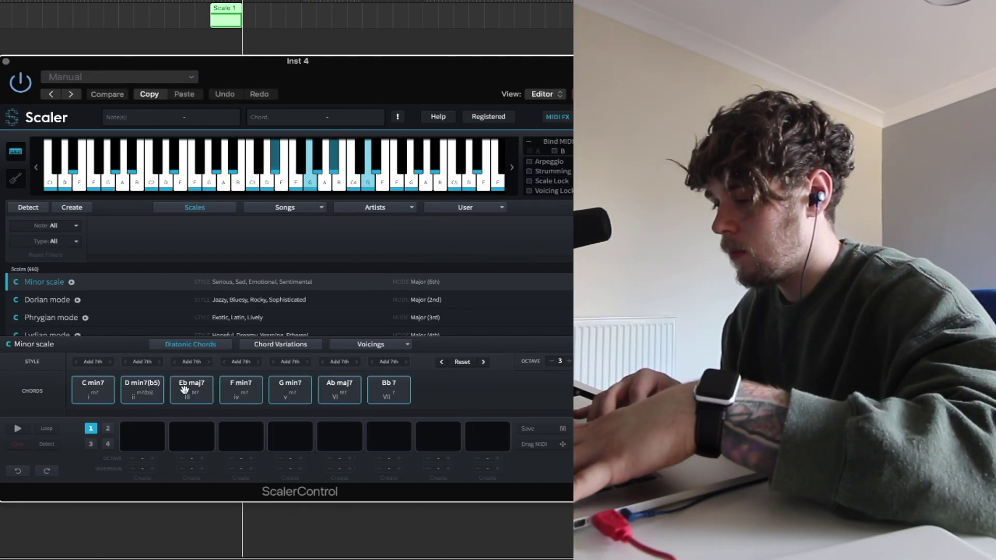
{"action": "left_click", "coordinate": [240, 392]}
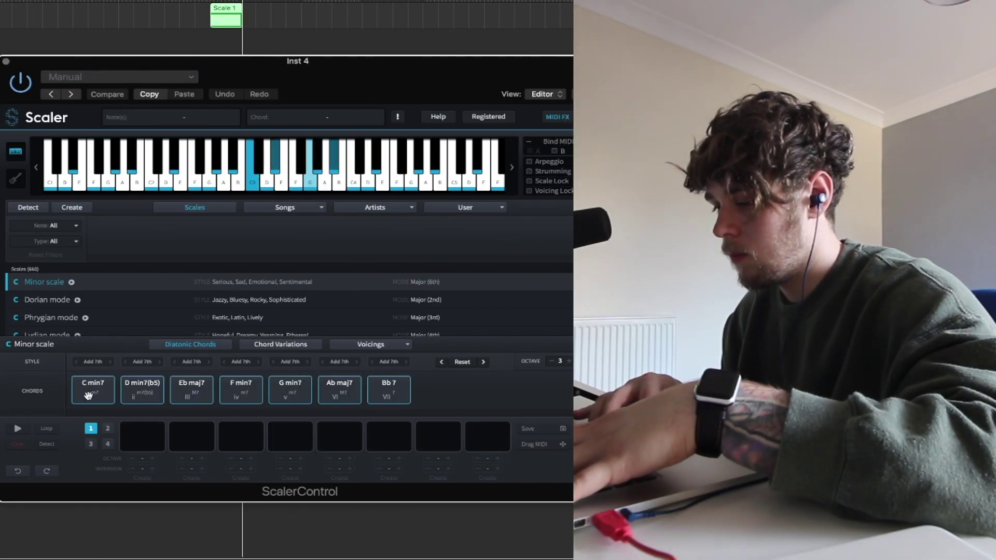
Place C min7 in the first slot of Scaler's progression and audition D min7(b5) and C min7.
{"action": "left_click_drag", "start_coordinate": [93, 390], "coordinate": [142, 436]}
{"action": "left_click", "coordinate": [140, 386]}
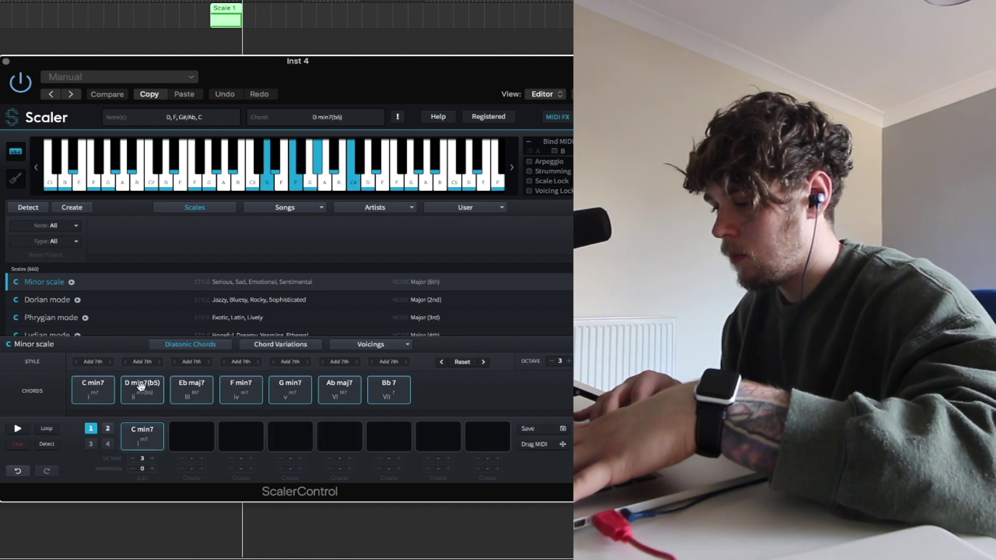
{"action": "left_click", "coordinate": [93, 390]}
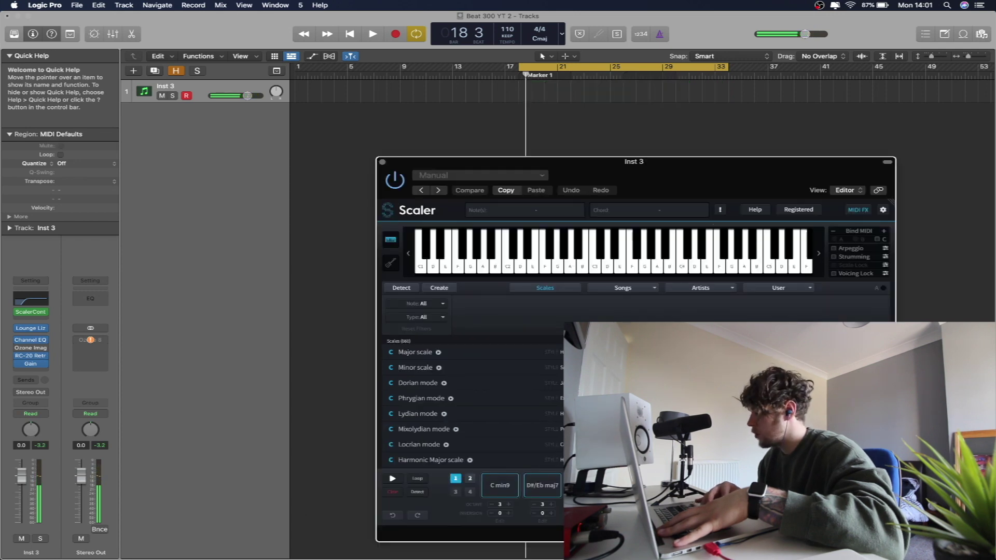
Place Scaler's progression starting with C min9 on the Inst 3 track at bar 18, and close its piano roll.
{"action": "left_click_drag", "start_coordinate": [500, 485], "coordinate": [517, 93]}
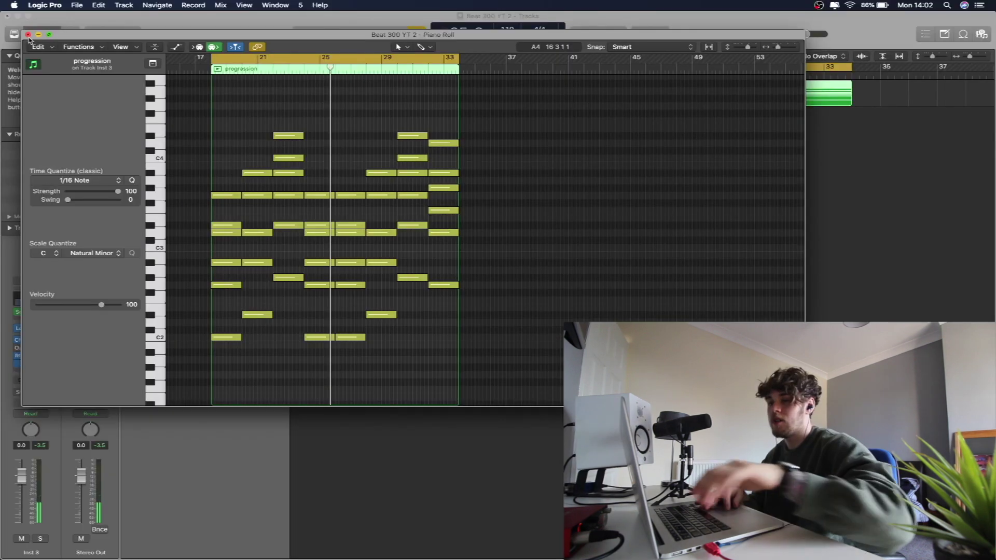
{"action": "left_click", "coordinate": [28, 35]}
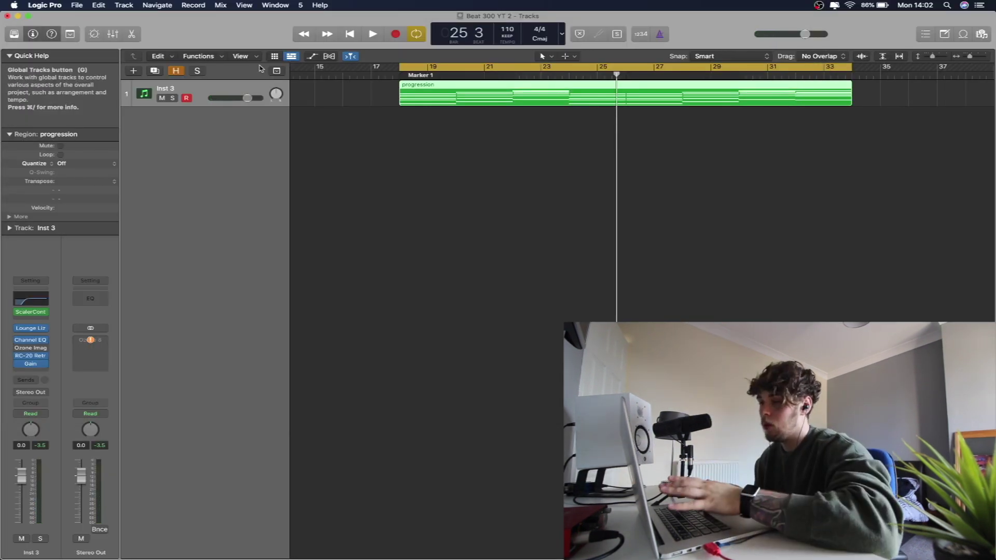
{"action": "scroll", "coordinate": [360, 117], "scroll_direction": "left", "scroll_amount": 5}
{"action": "key", "text": "super+Left"}
{"action": "scroll", "coordinate": [379, 149], "scroll_direction": "right", "scroll_amount": 5}
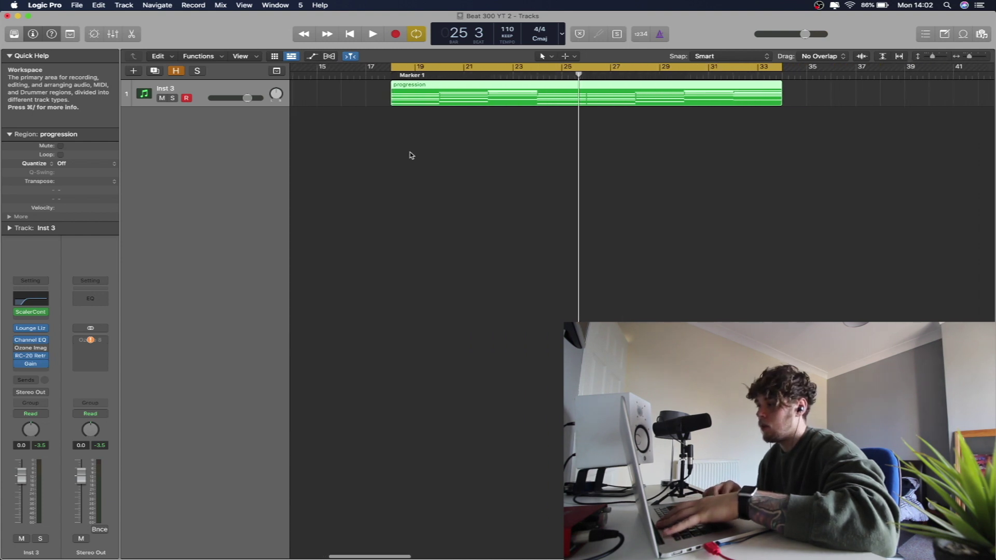
{"action": "scroll", "coordinate": [412, 105], "scroll_direction": "left", "scroll_amount": 6}
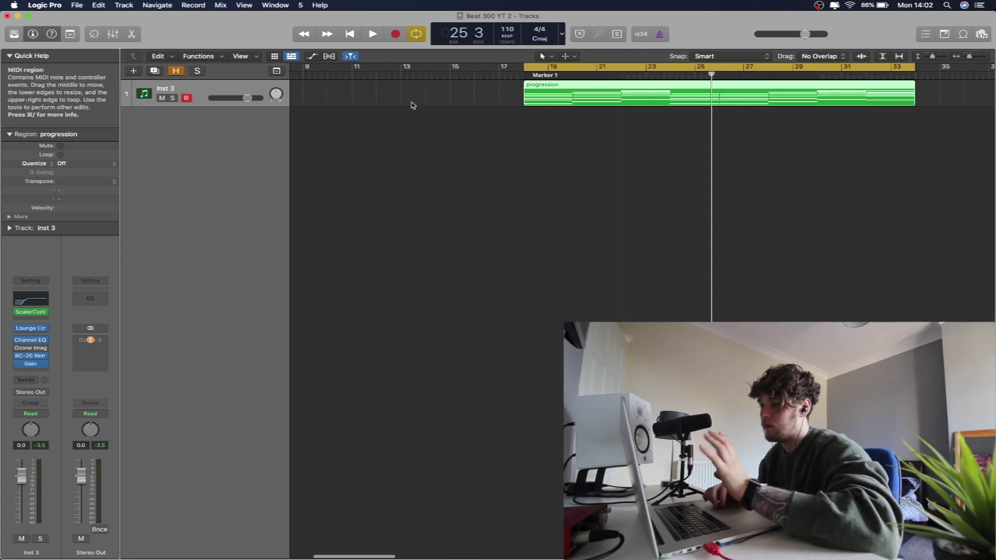
{"action": "key", "text": "super+Left"}
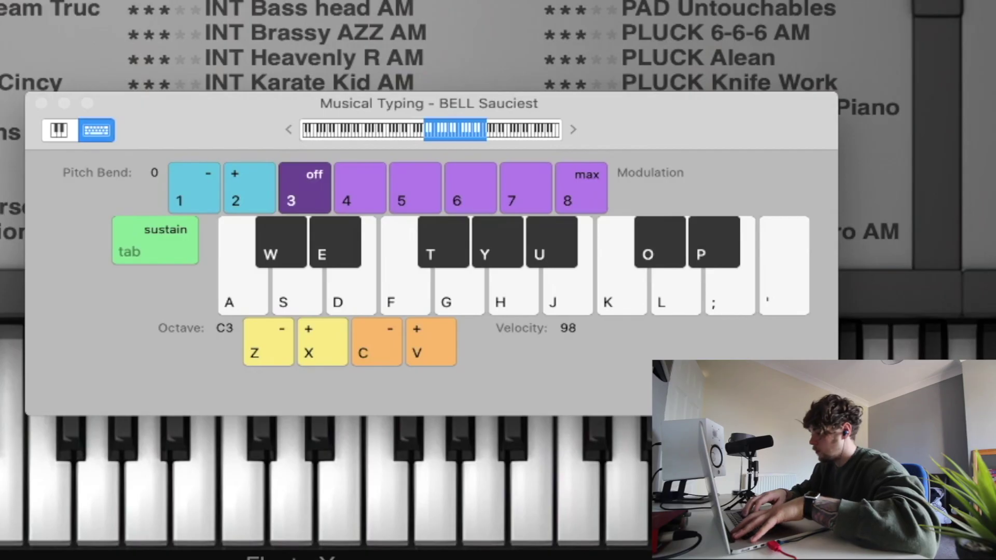
Play a bell melody with Musical Typing at octave C3 and close the piano roll of the bell part at bar 26.
{"action": "key", "text": "p"}
{"action": "key", "text": "super+k"}
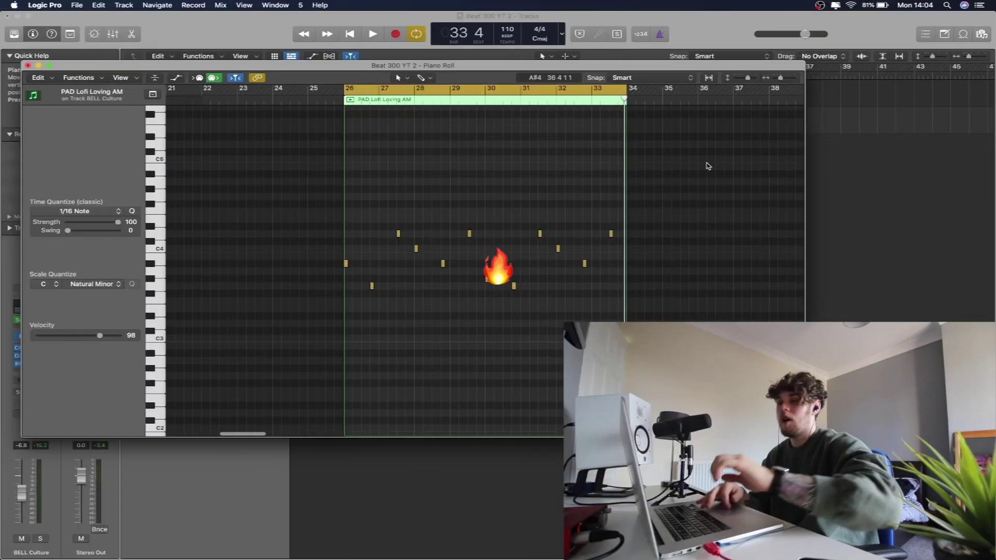
{"action": "left_click", "coordinate": [3, 5]}
{"action": "left_click", "coordinate": [190, 67]}
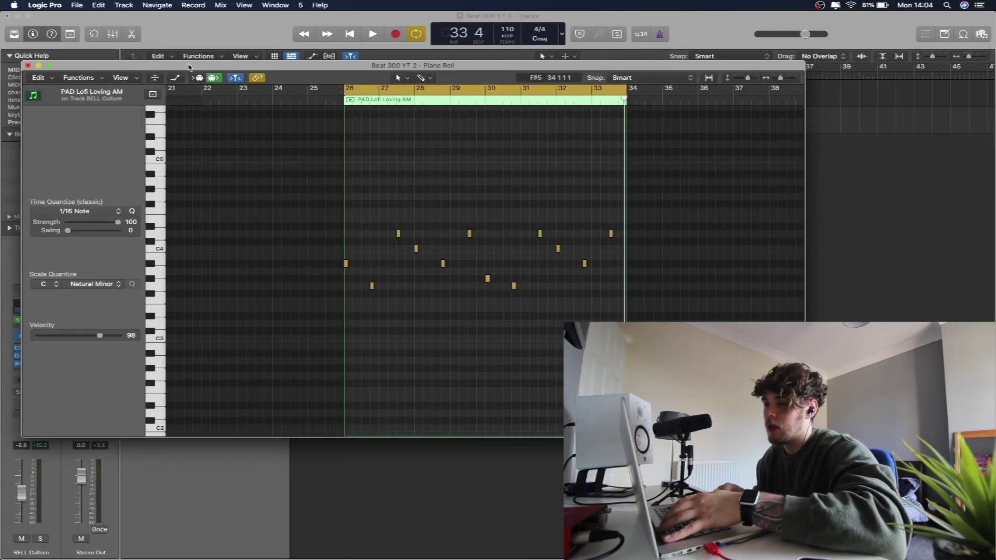
{"action": "left_click", "coordinate": [28, 65]}
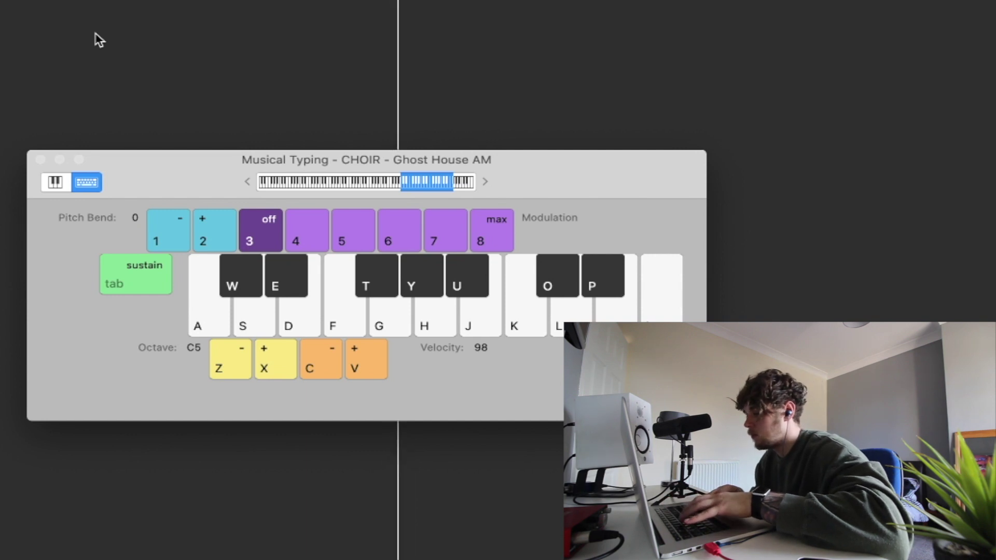
Record a short CHOIR - Ghost House AM part at bar 26 with Musical Typing at octave C5 and stop the recording.
{"action": "key", "text": "d"}
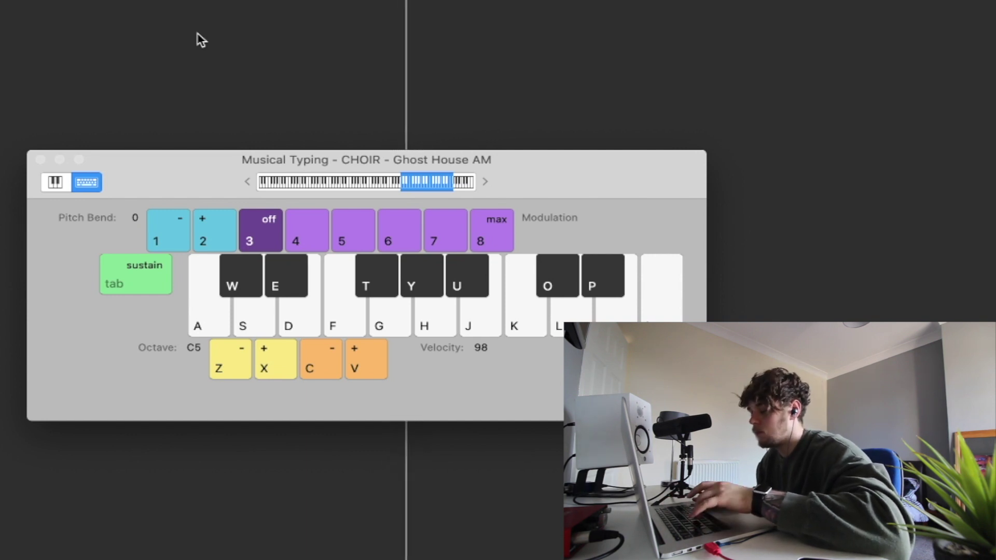
{"action": "key", "text": "f"}
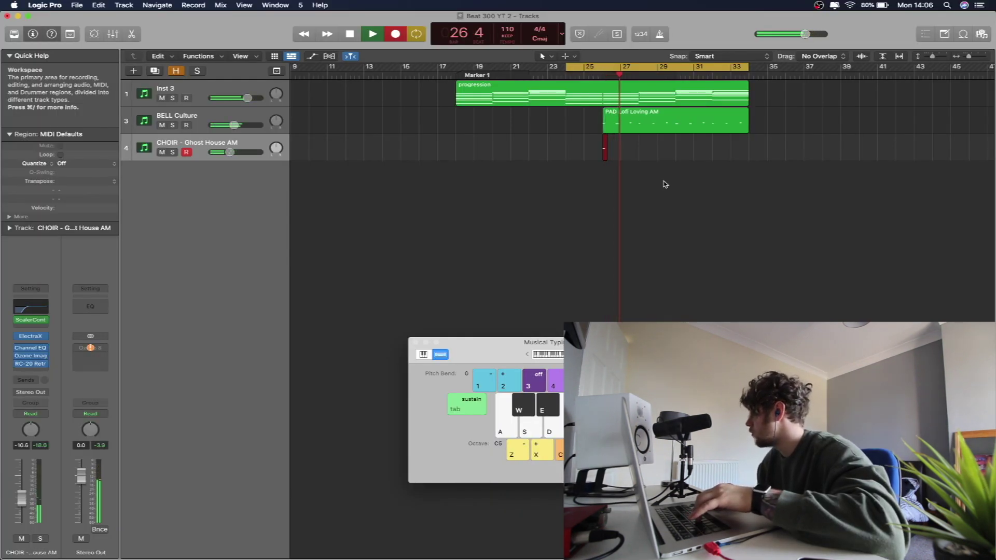
{"action": "key", "text": "space"}
{"action": "key", "text": "super+4"}
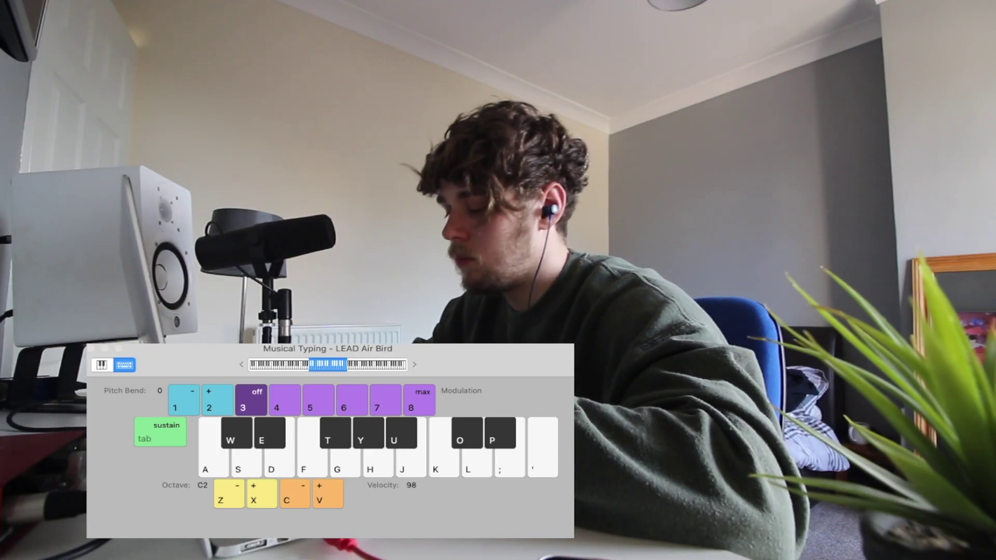
Try a low melody on the LEAD Air Bird instrument with Musical Typing at octave C2.
{"action": "key", "text": "o"}
{"action": "key", "text": "u"}
{"action": "key", "text": "p"}
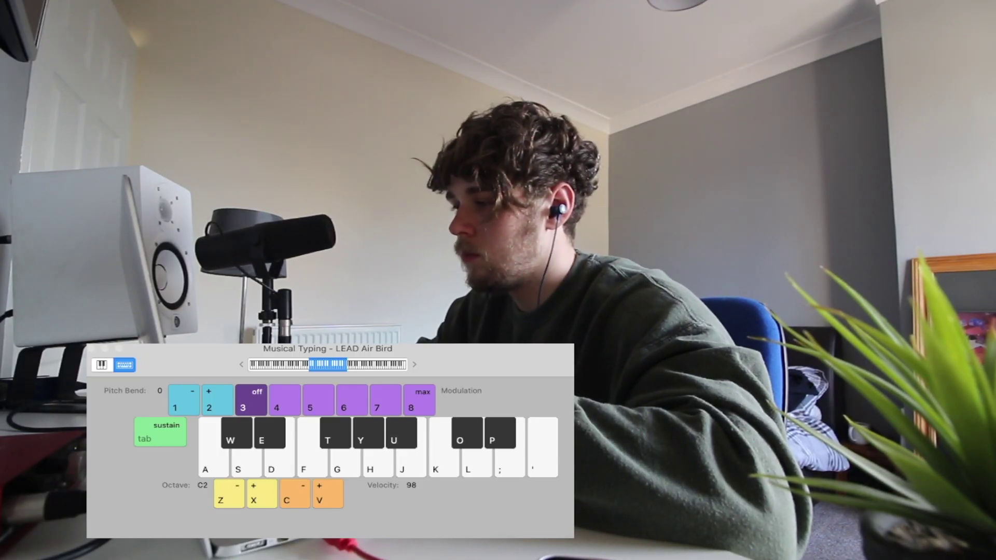
{"action": "key", "text": "o"}
{"action": "key", "text": "y"}
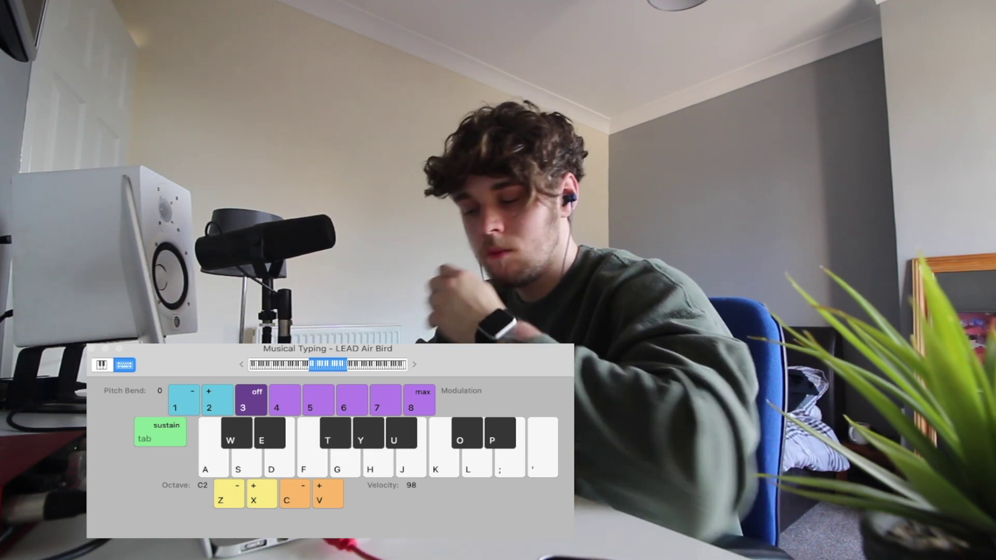
{"action": "key", "text": "o"}
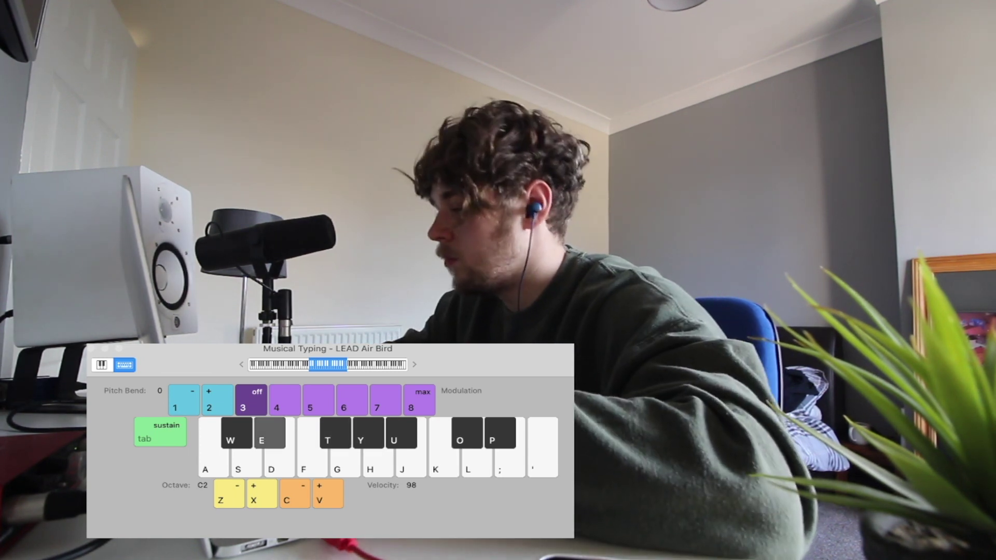
{"action": "key", "text": "e"}
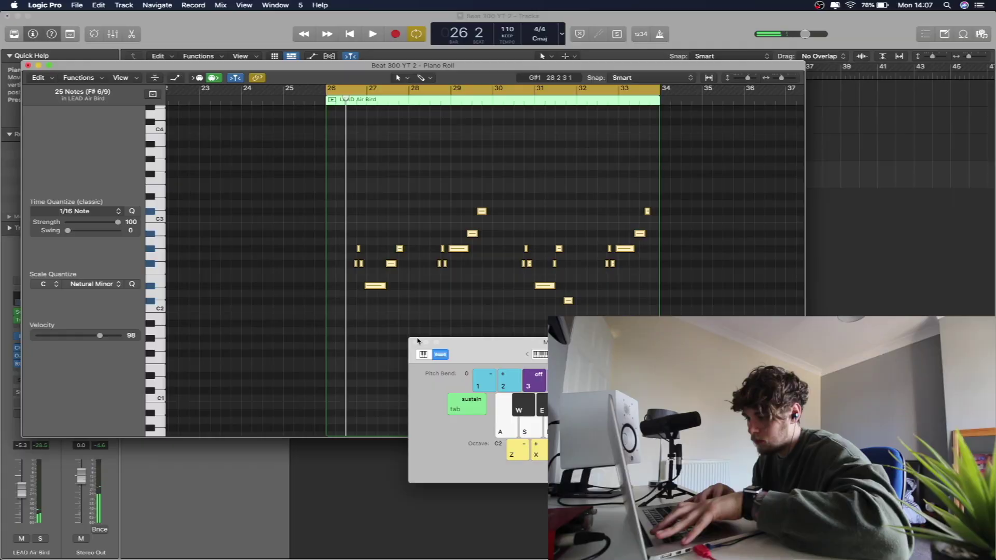
Play back and examine the recorded LEAD Air Bird notes from bar 26 in the piano roll, and close it.
{"action": "left_click", "coordinate": [416, 342]}
{"action": "key", "text": "super+Right"}
{"action": "key", "text": "super+Right"}
{"action": "key", "text": "super+Right"}
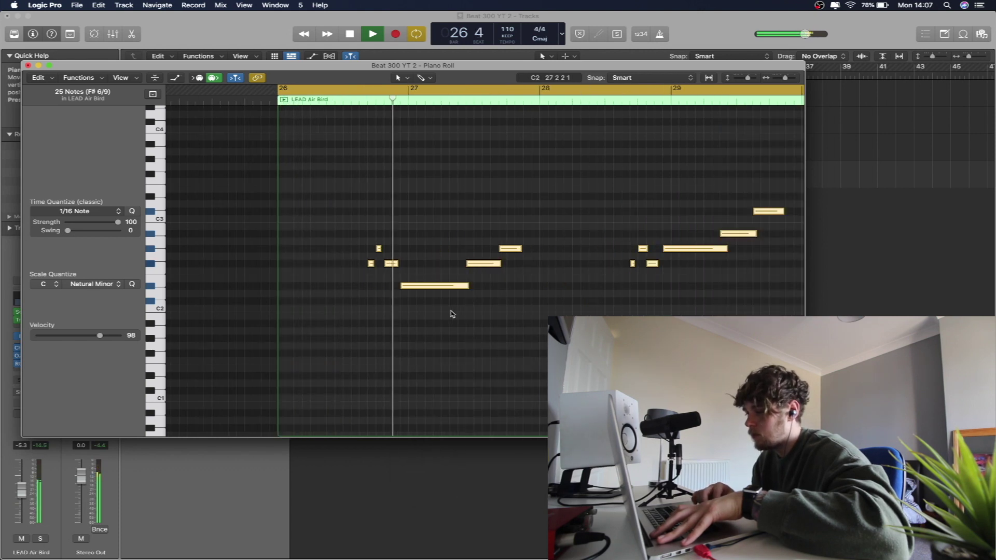
{"action": "key", "text": "super+Left"}
{"action": "key", "text": "super+Left"}
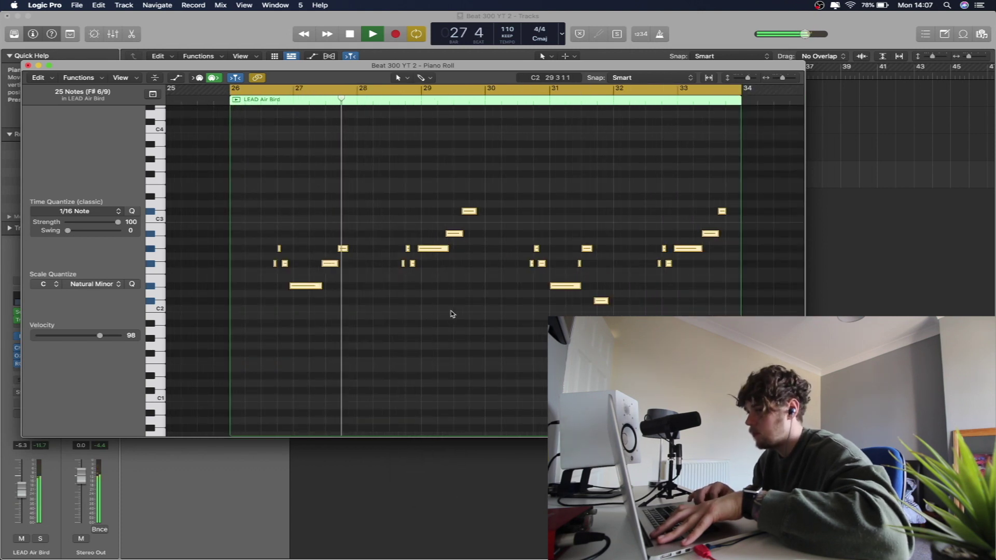
{"action": "left_click", "coordinate": [28, 66]}
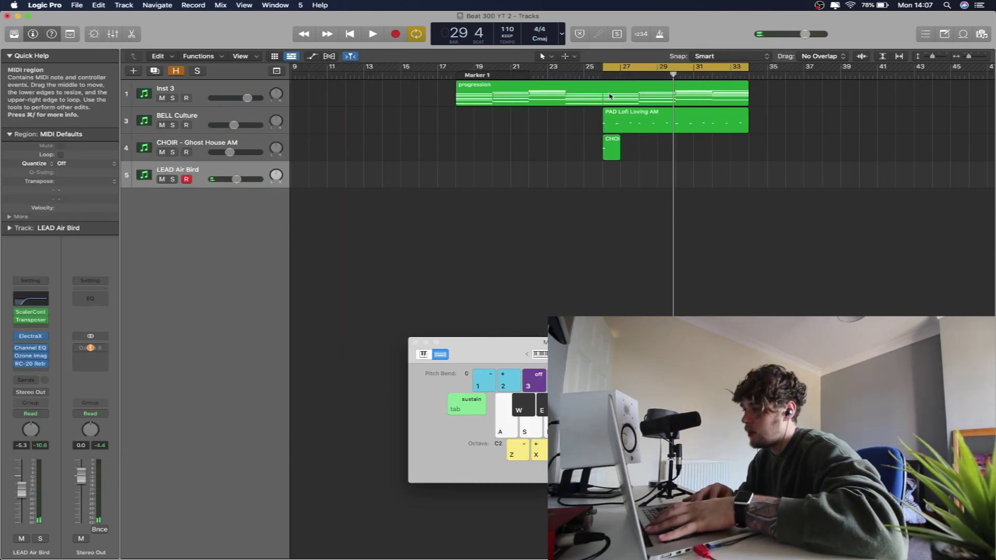
Bounce the project to an audio file in the Today folder.
{"action": "key", "text": "super+b"}
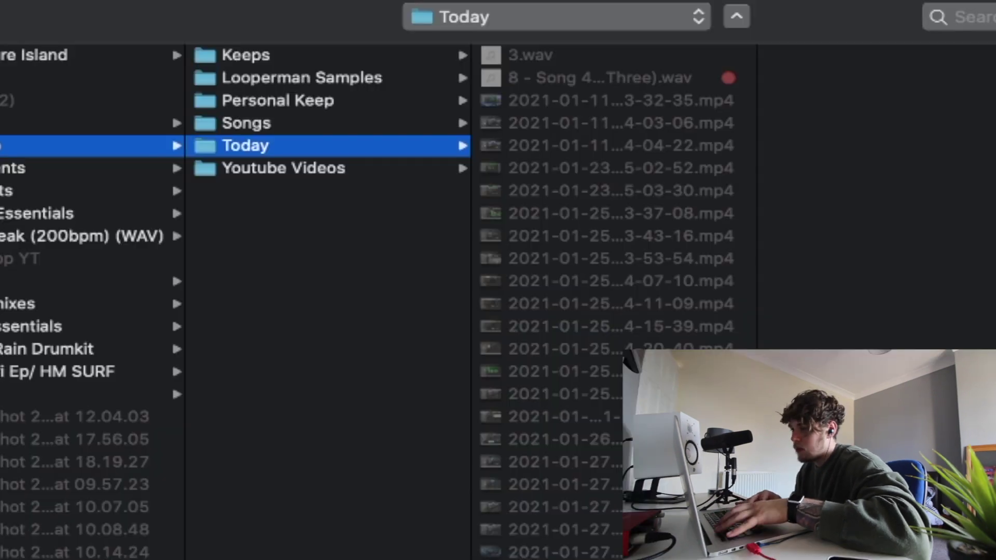
{"action": "key", "text": "Return"}
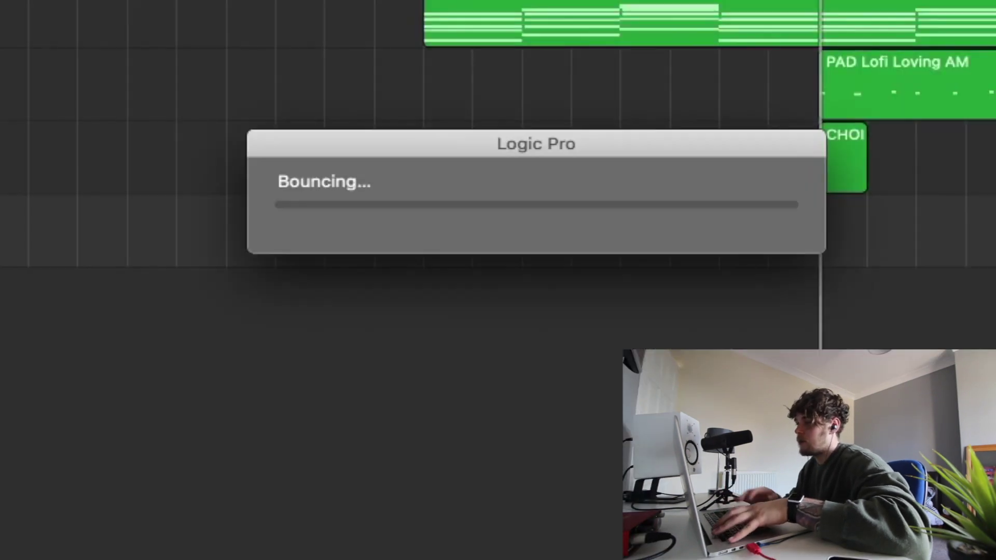
Launch KeyFinder and bring up a Finder window beside it.
{"action": "key", "text": "super+space"}
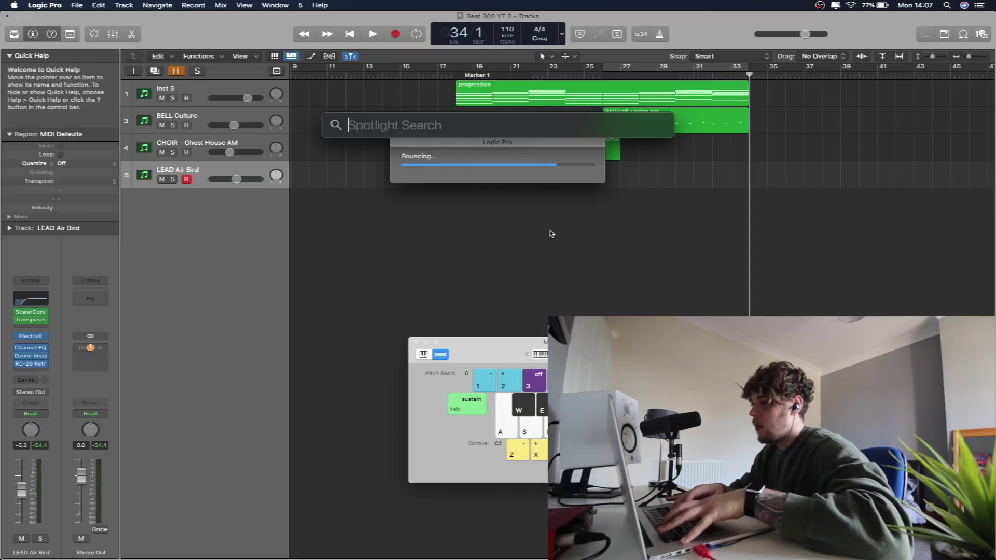
{"action": "key", "text": "Return"}
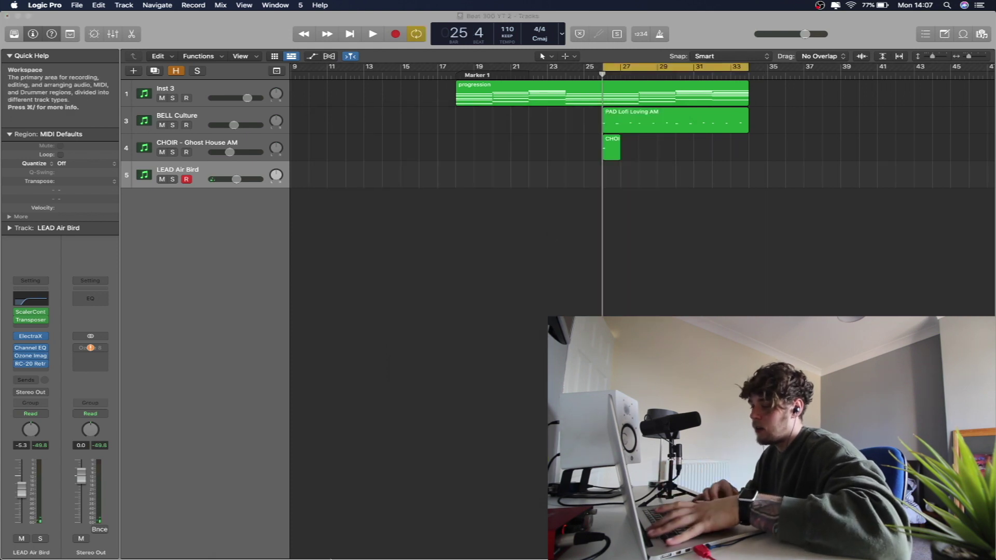
{"action": "left_click", "coordinate": [242, 552]}
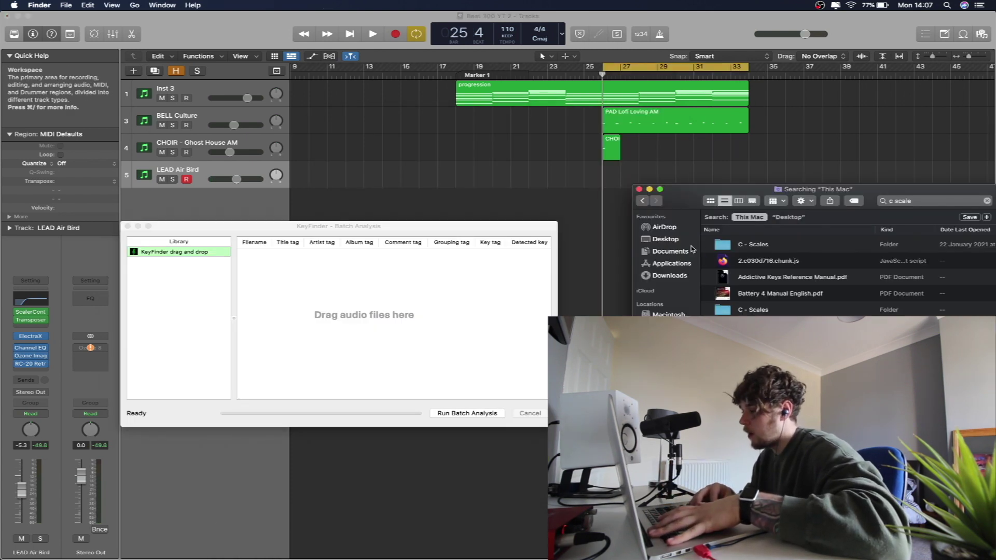
Load Beat 300 YT 2.mp3 from the Desktop's Today files into KeyFinder and run the batch analysis.
{"action": "left_click", "coordinate": [665, 239]}
{"action": "left_click_drag", "start_coordinate": [808, 132], "coordinate": [394, 322]}
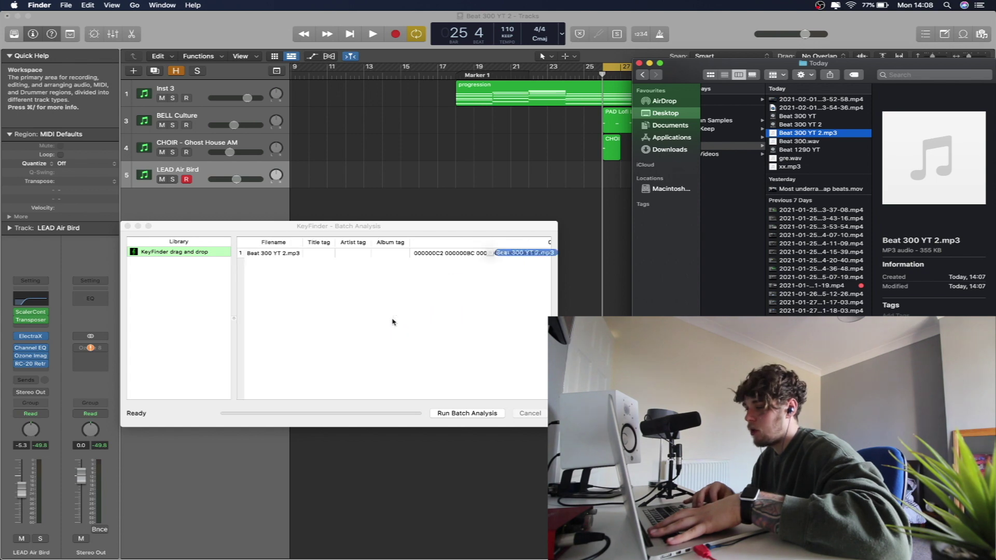
{"action": "left_click", "coordinate": [394, 322]}
{"action": "left_click", "coordinate": [468, 412]}
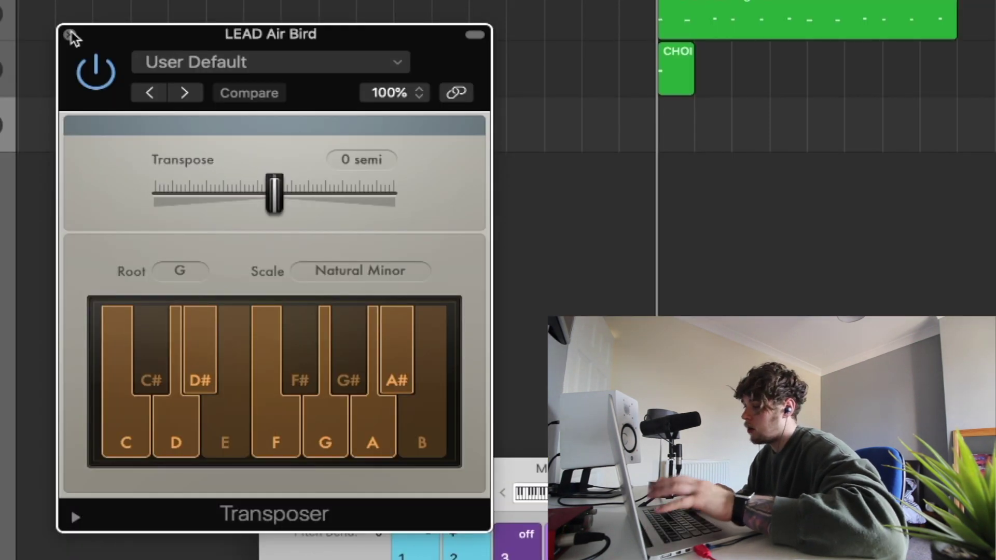
With the Transposer on G Natural Minor, record a LEAD Air Bird melody from bar 26 using Musical Typing and review it in the piano roll.
{"action": "left_click", "coordinate": [196, 275]}
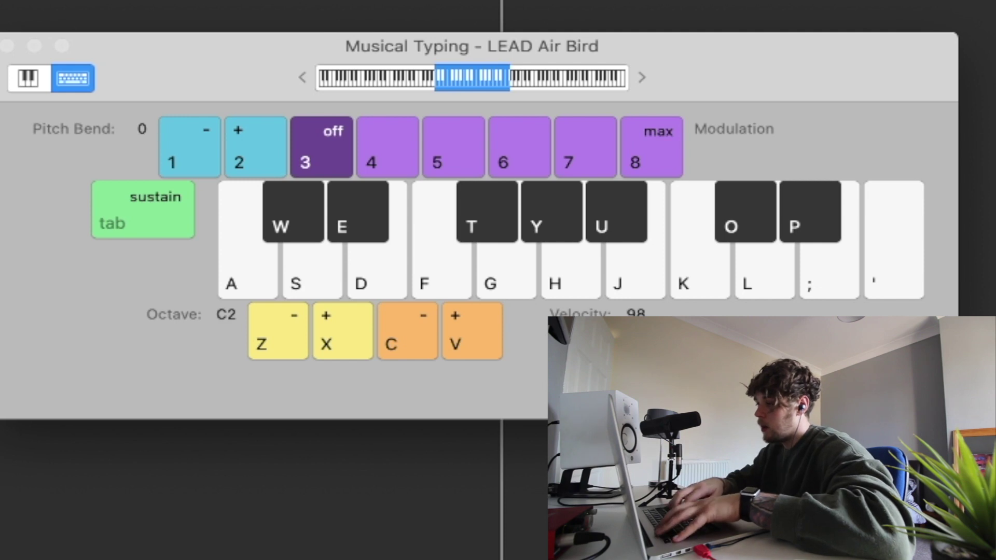
{"action": "key", "text": "u"}
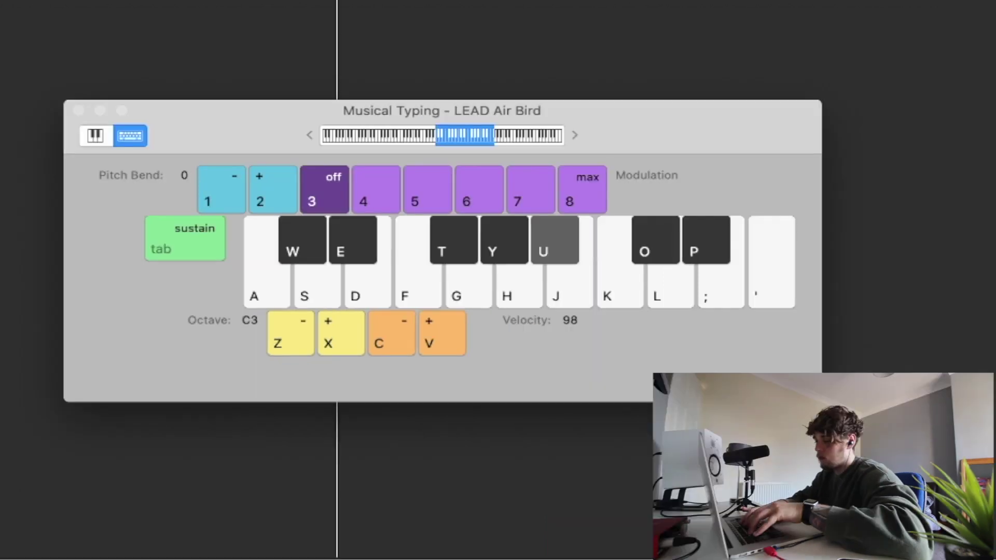
{"action": "key", "text": "y"}
{"action": "key", "text": "e"}
{"action": "key", "text": "t"}
{"action": "key", "text": "y"}
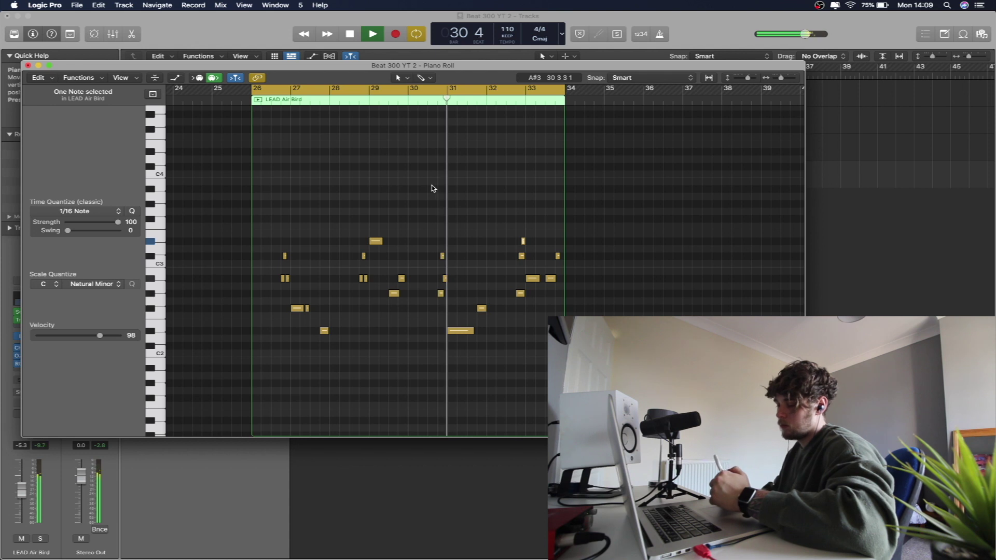
{"action": "key", "text": "space"}
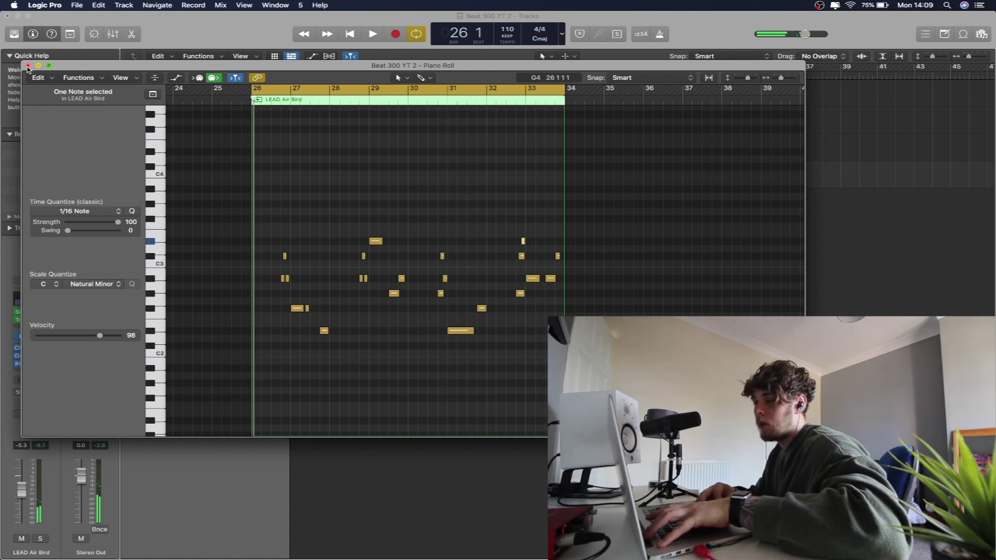
{"action": "left_click", "coordinate": [28, 66]}
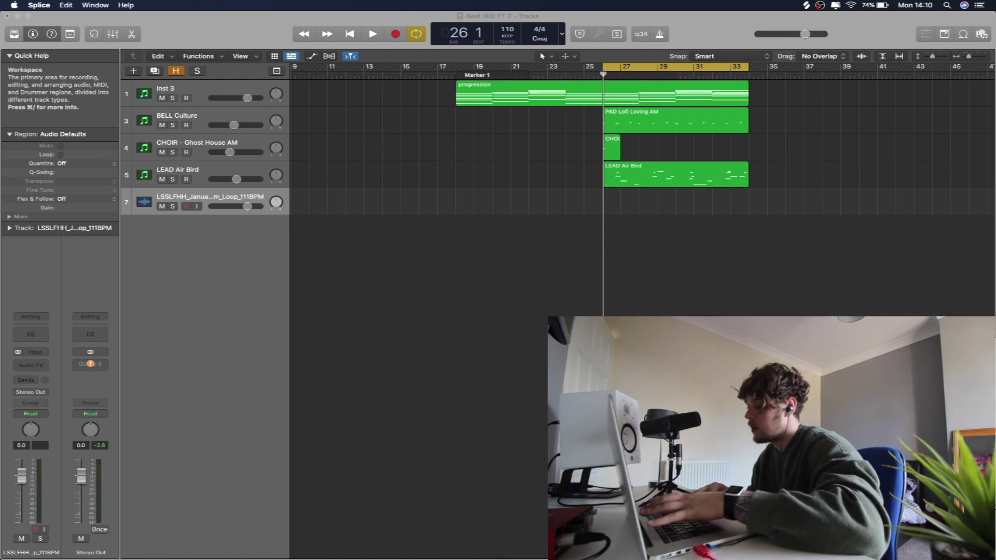
Bring the 111 BPM LSSLFHH loop from Splice into the arrangement at bar 26.
{"action": "left_click_drag", "start_coordinate": [718, 335], "coordinate": [602, 246]}
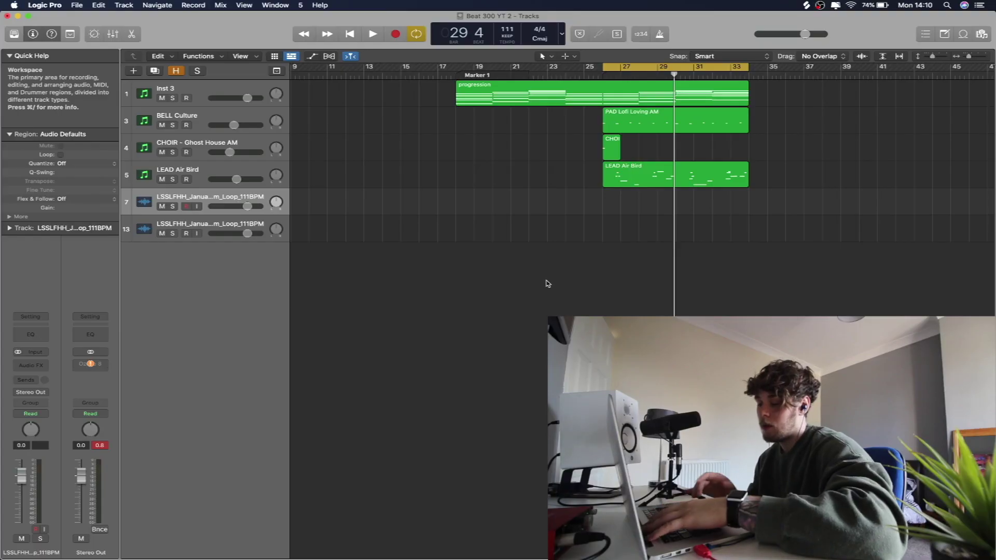
In Finder's Downloads, sort the files by date modified and open the Snare folder of the Free Lofi Drum Kit.
{"action": "left_click", "coordinate": [235, 538]}
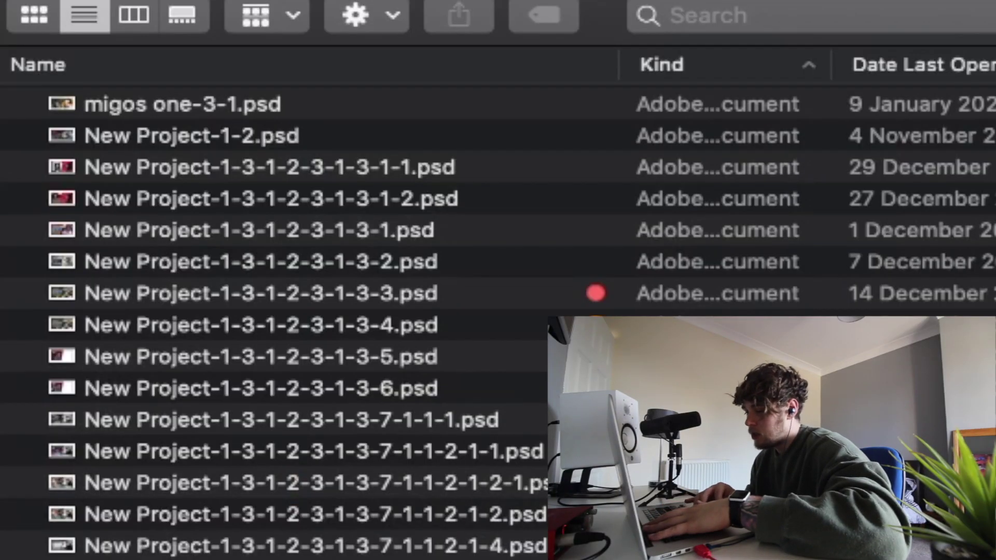
{"action": "left_click", "coordinate": [1, 142]}
{"action": "scroll", "coordinate": [293, 142], "scroll_direction": "up", "scroll_amount": 2}
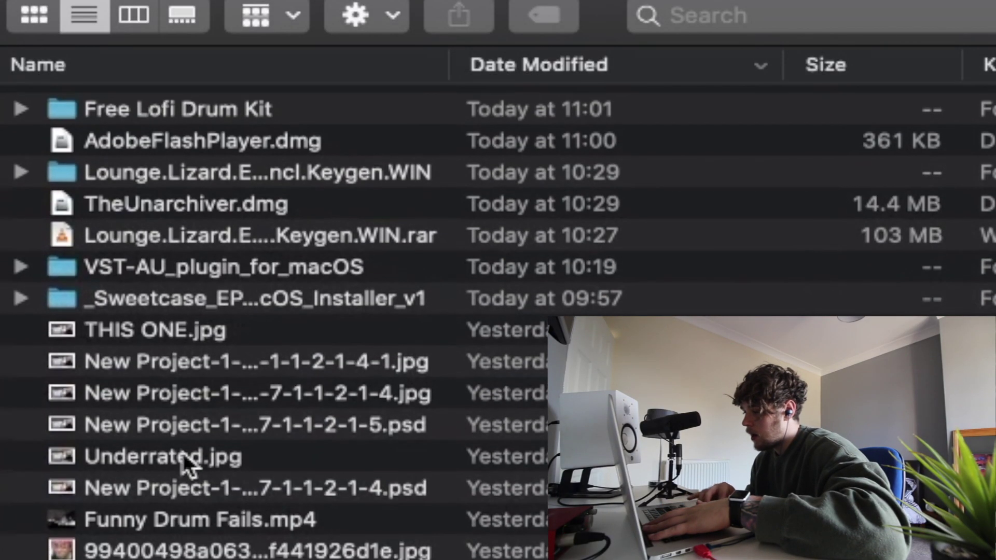
{"action": "double_click", "coordinate": [171, 105]}
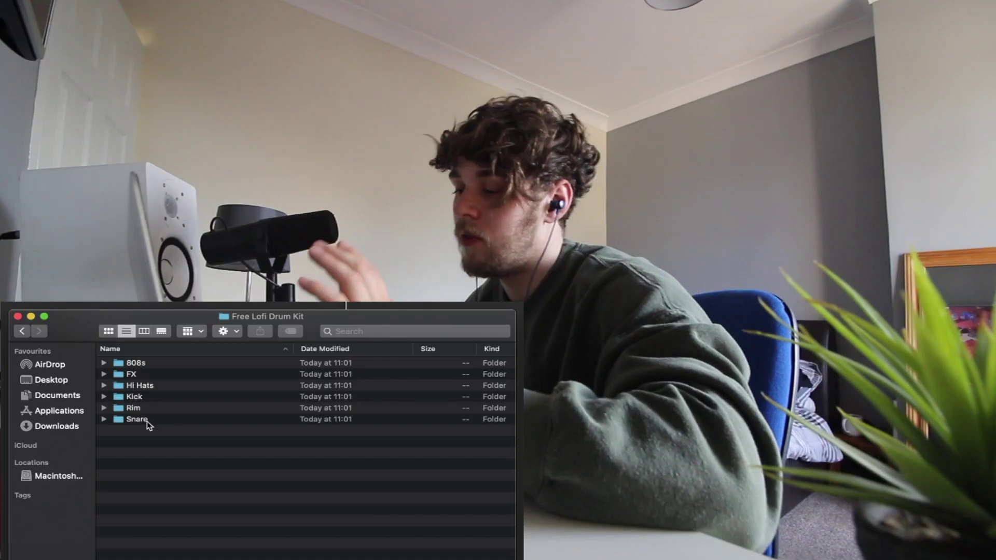
{"action": "double_click", "coordinate": [146, 414]}
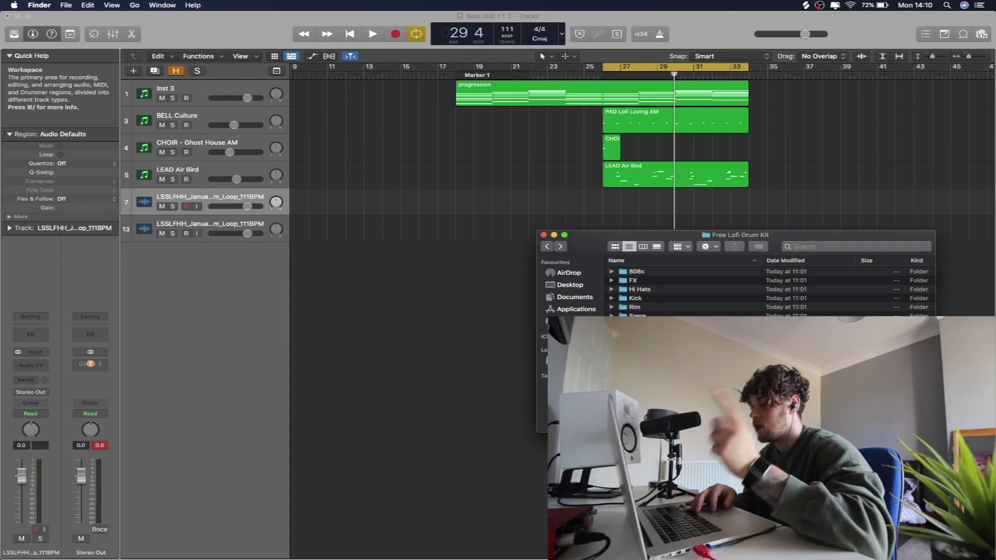
{"action": "left_click", "coordinate": [637, 307]}
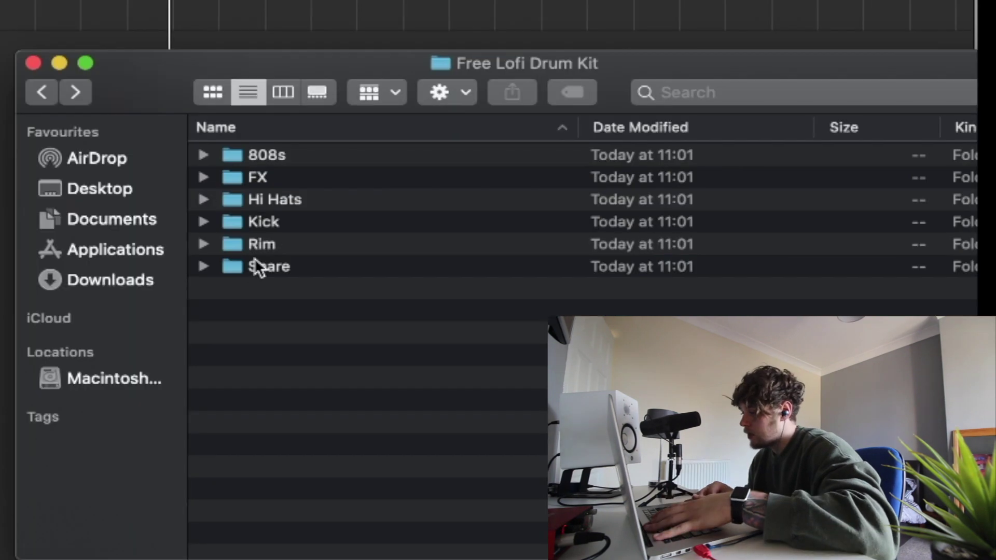
{"action": "double_click", "coordinate": [256, 268]}
Place the Sanre (5) sample on a new track at beat 3 of bar 26 and repeat it in every bar through bar 33.
{"action": "left_click_drag", "start_coordinate": [314, 156], "coordinate": [23, 60]}
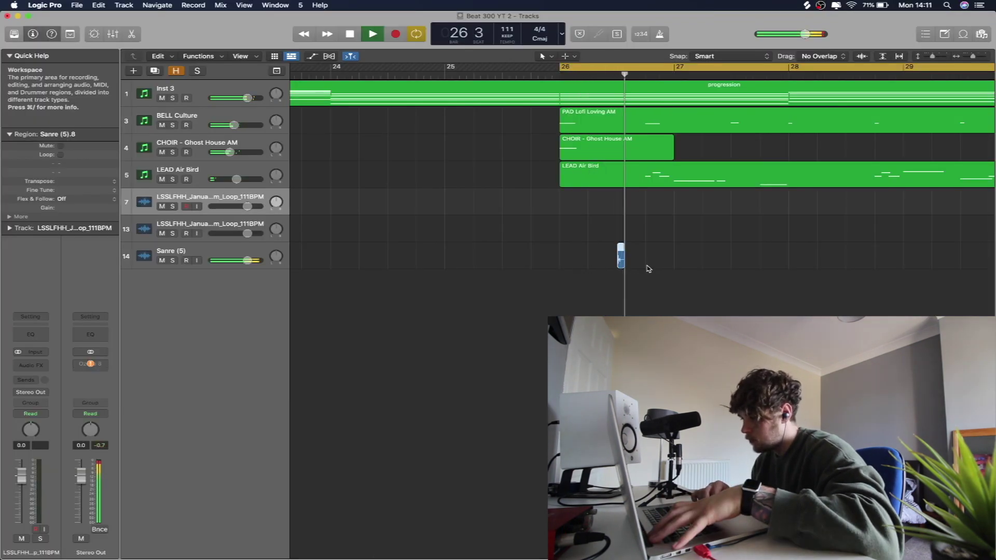
{"action": "scroll", "coordinate": [649, 268], "scroll_direction": "right", "scroll_amount": 5}
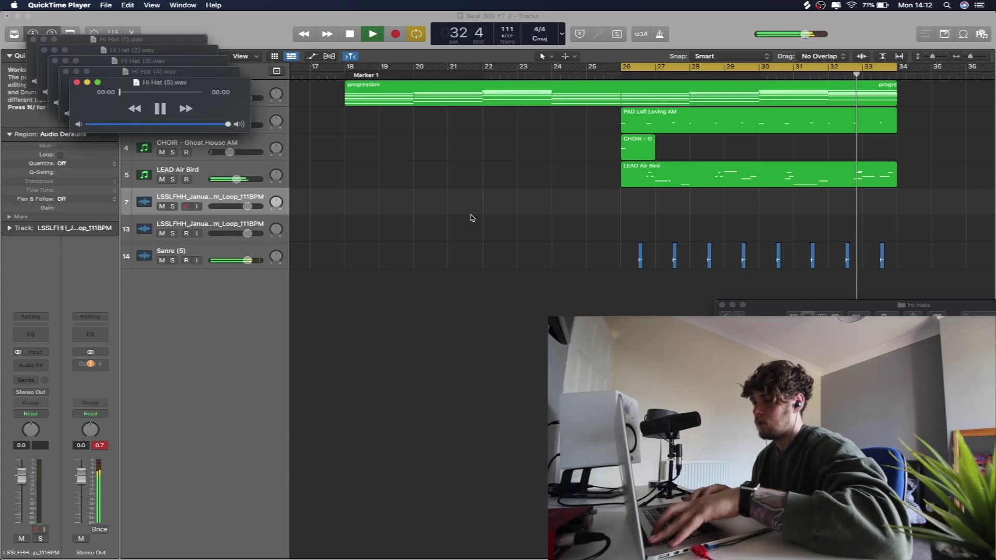
Close the Hi Hat sample previews, quit QuickTime Player and stop the project playback.
{"action": "key", "text": "super+w"}
{"action": "key", "text": "super+w"}
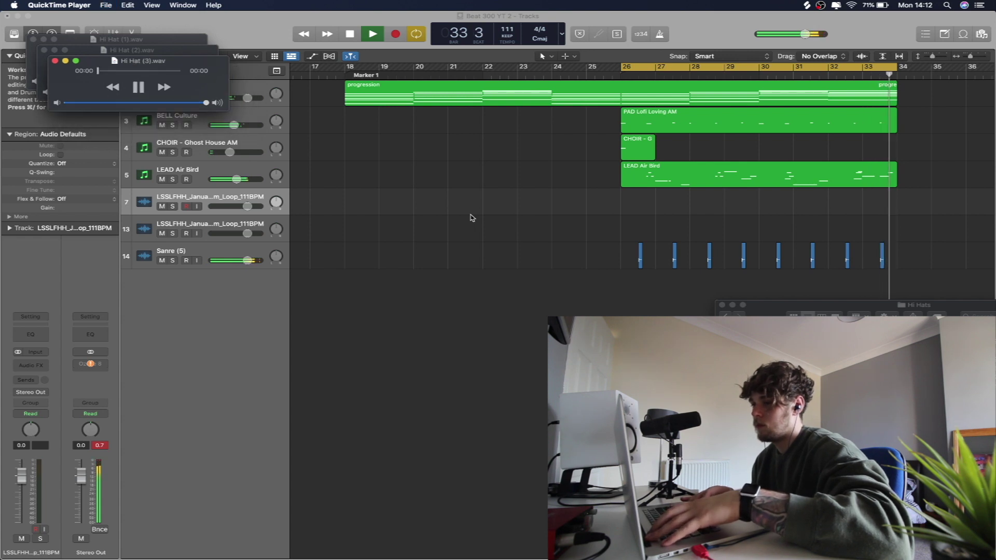
{"action": "key", "text": "super+w"}
{"action": "key", "text": "super+w"}
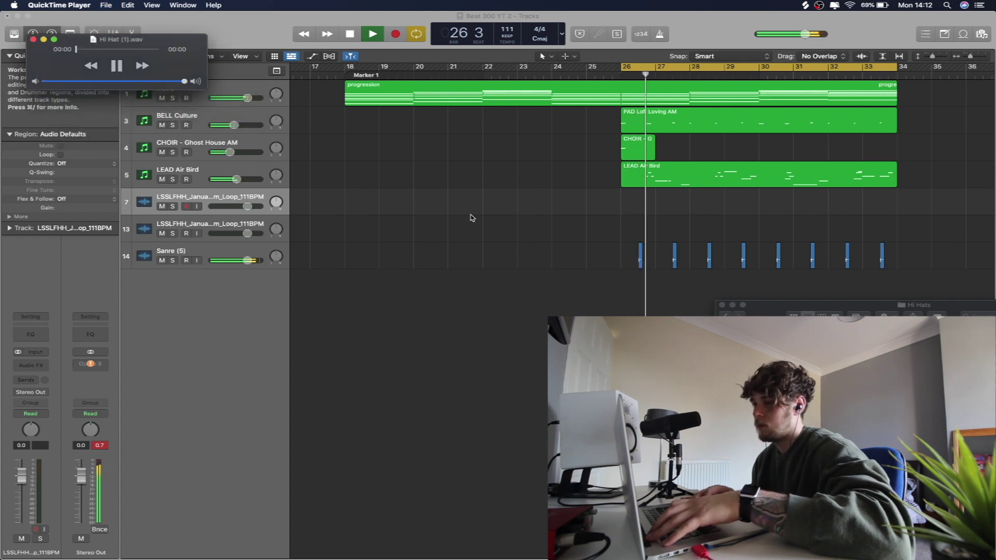
{"action": "key", "text": "super+q"}
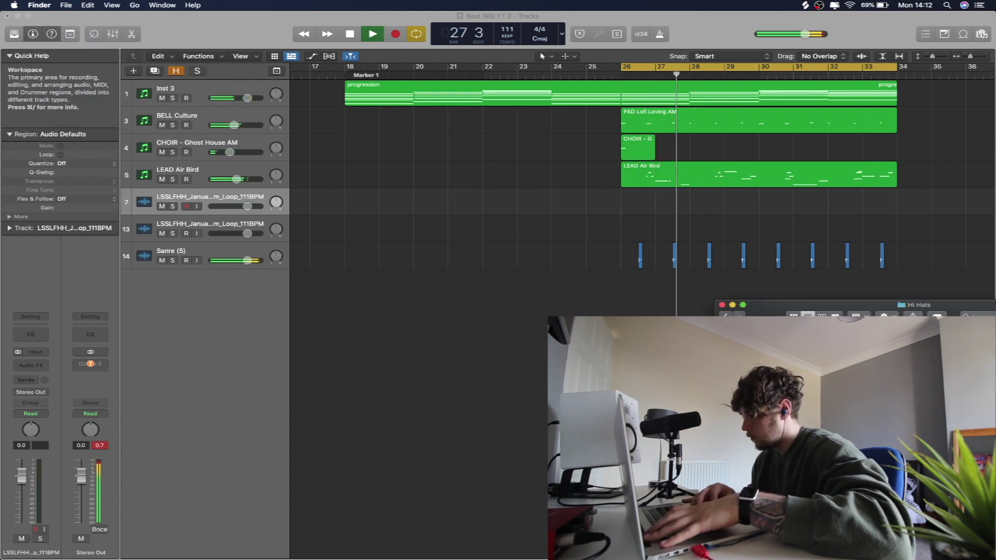
{"action": "key", "text": "space"}
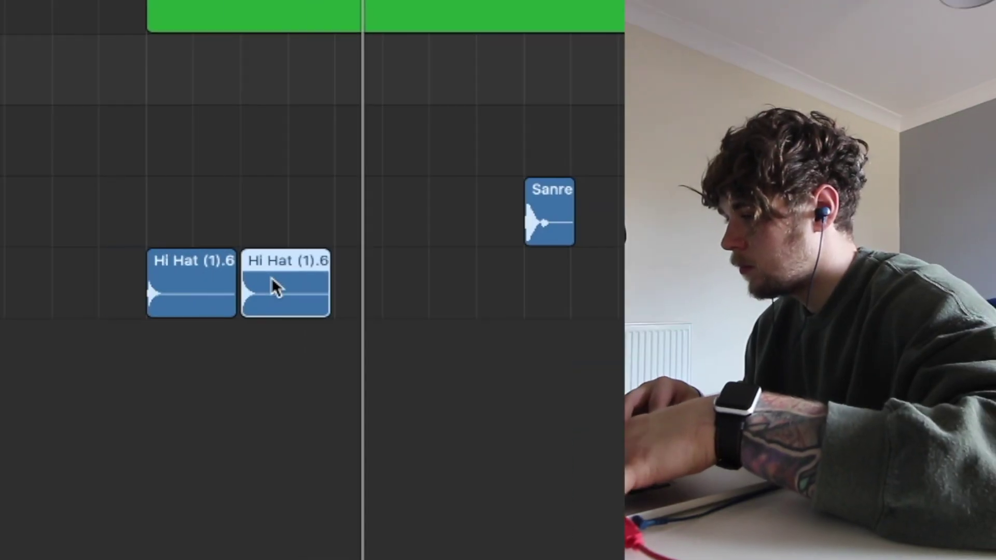
Copy the Hi Hat (1) region in eighth-note steps from bar 26 up to beat 3 and play the pattern back.
{"action": "left_click_drag", "start_coordinate": [275, 285], "coordinate": [372, 280]}
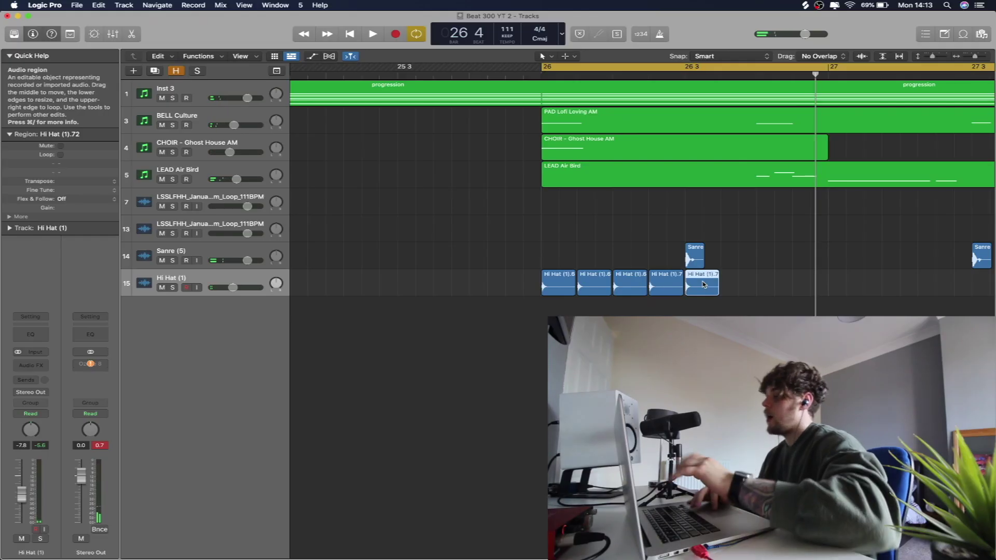
{"action": "left_click_drag", "start_coordinate": [730, 308], "coordinate": [589, 279]}
{"action": "key", "text": "super+Left"}
{"action": "key", "text": "super+Left"}
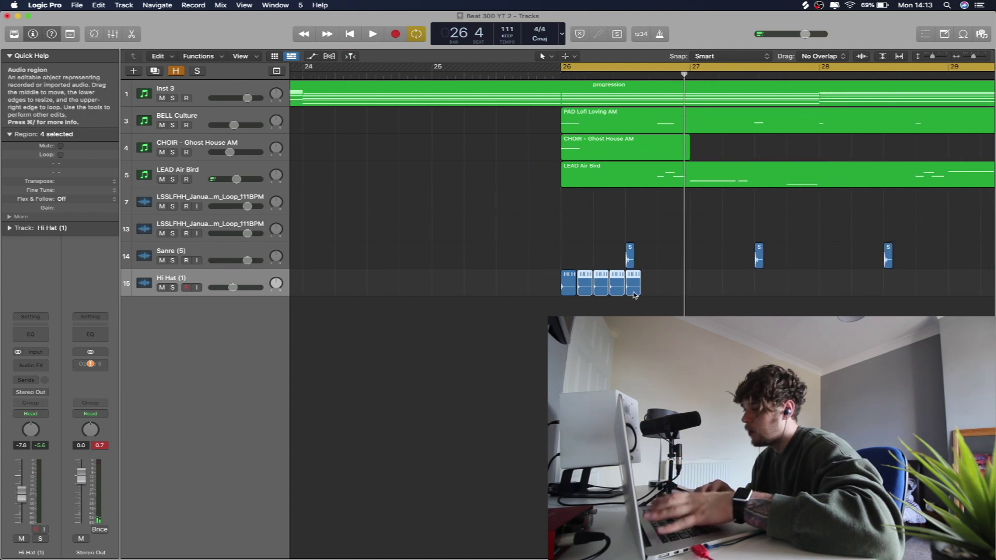
{"action": "key", "text": "super+Right"}
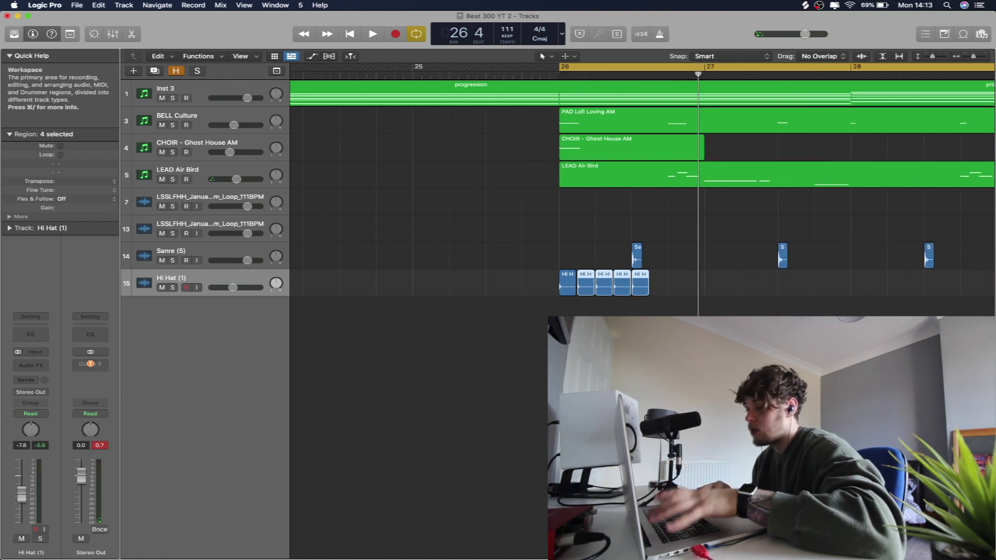
{"action": "key", "text": "space"}
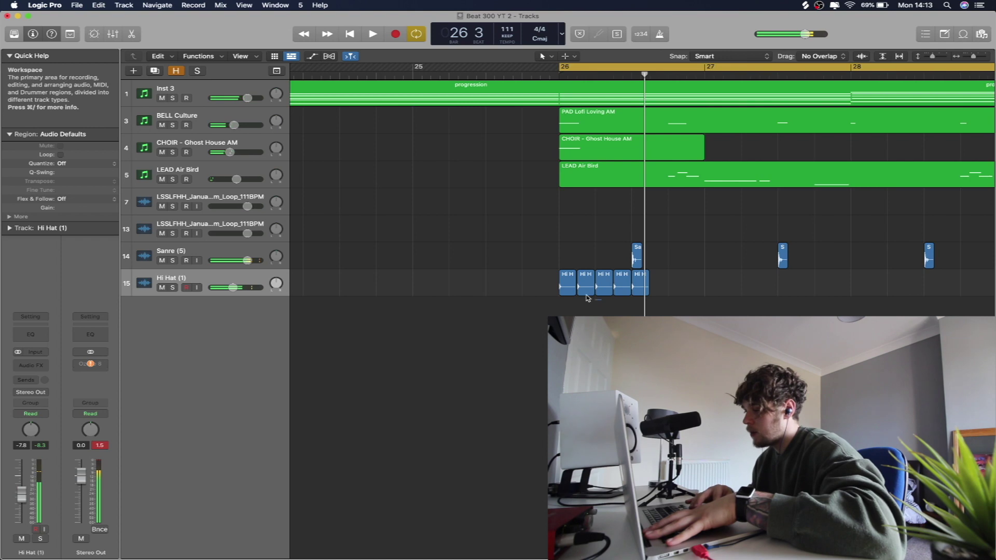
Thin the Hi Hat (1) regions from bar 26 to one per beat by deleting the off-beat hits, and close the mixer.
{"action": "left_click", "coordinate": [586, 293]}
{"action": "key", "text": "Delete"}
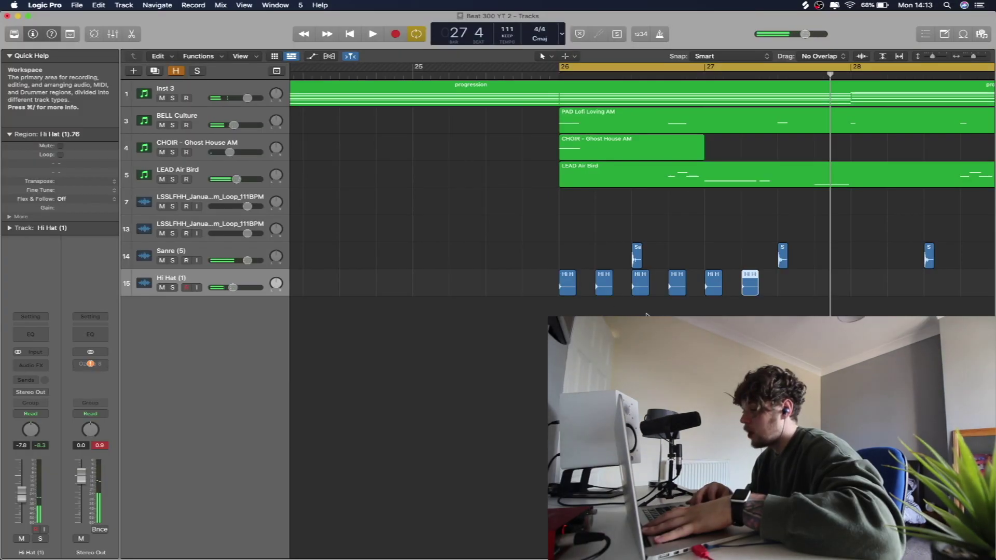
{"action": "key", "text": "Delete"}
{"action": "key", "text": "space"}
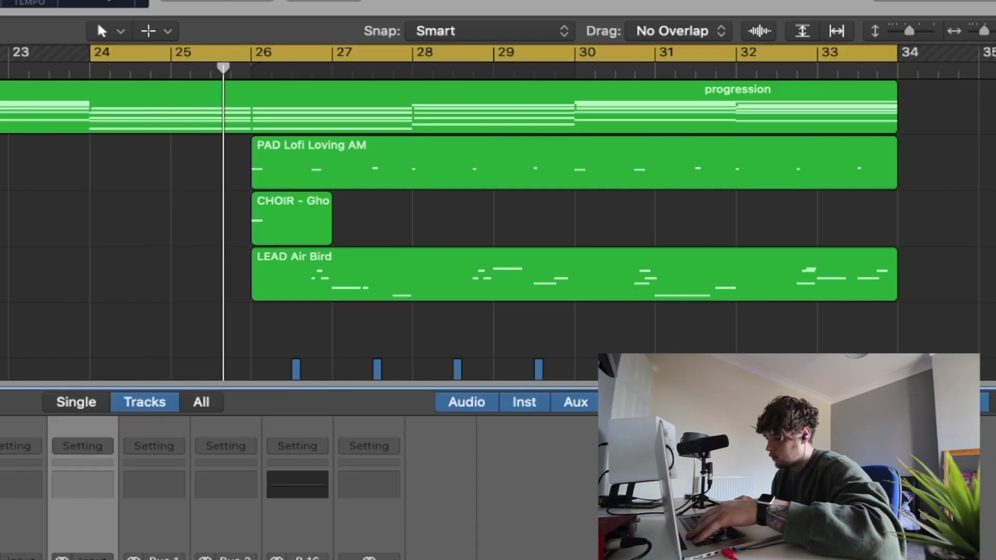
{"action": "key", "text": "x"}
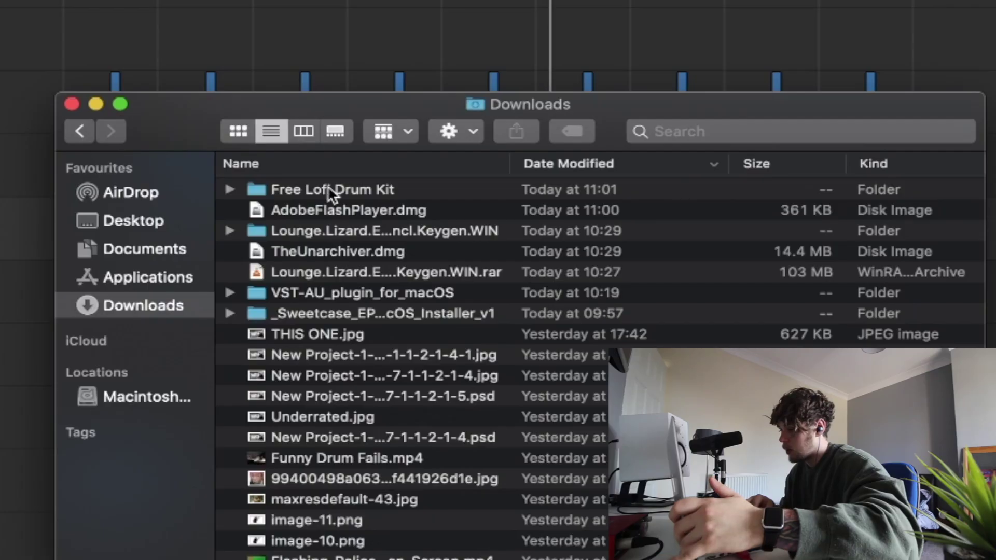
Open the Free Lofi Drum Kit's FX folder and browse the Fire Wood, Forect Rain and Vinyl Crackle samples.
{"action": "double_click", "coordinate": [328, 185]}
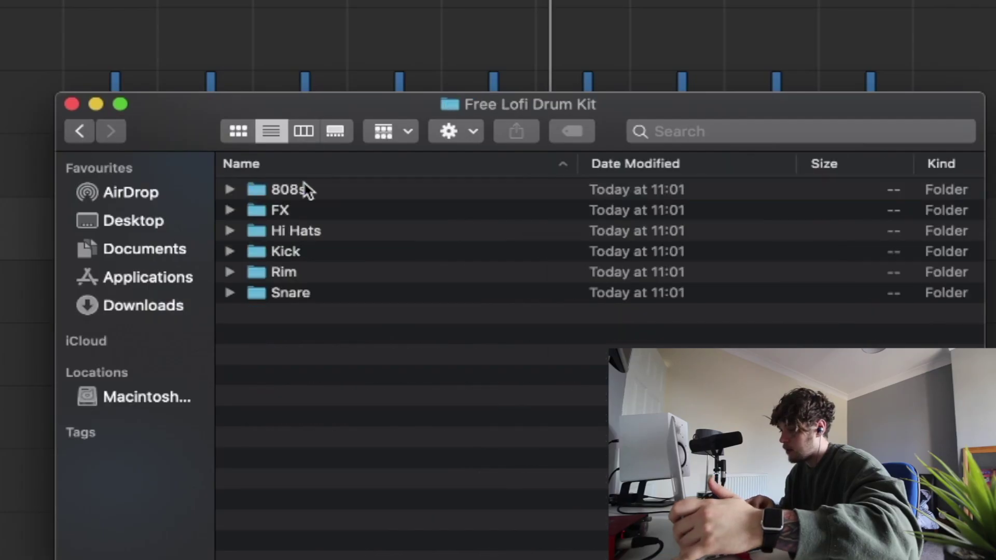
{"action": "left_click", "coordinate": [280, 213]}
{"action": "double_click", "coordinate": [283, 207]}
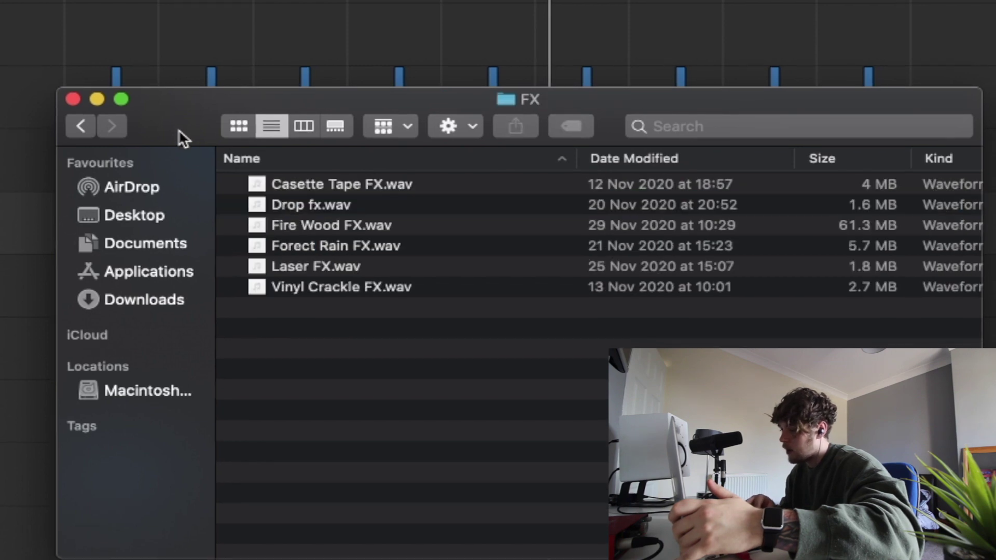
{"action": "left_click_drag", "start_coordinate": [178, 129], "coordinate": [749, 0]}
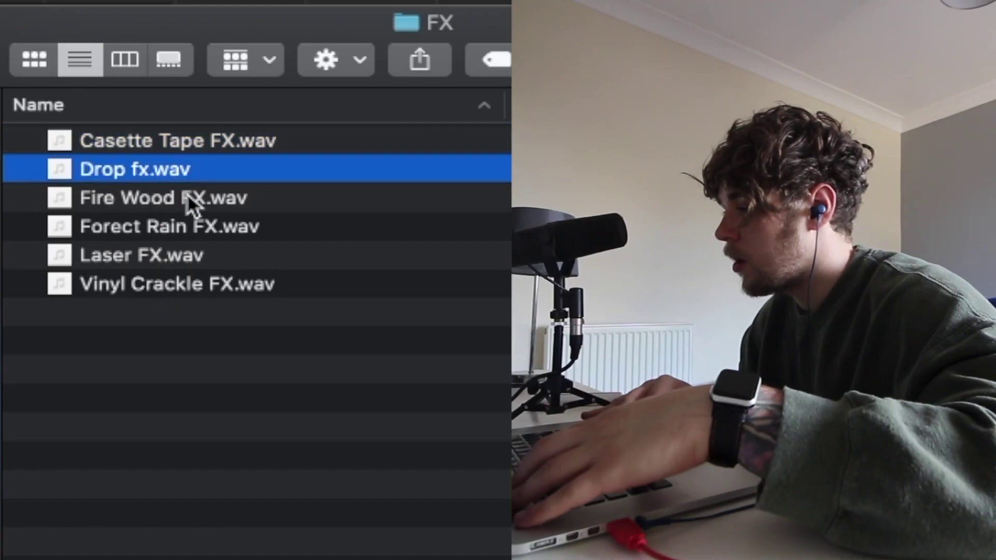
{"action": "left_click", "coordinate": [189, 200]}
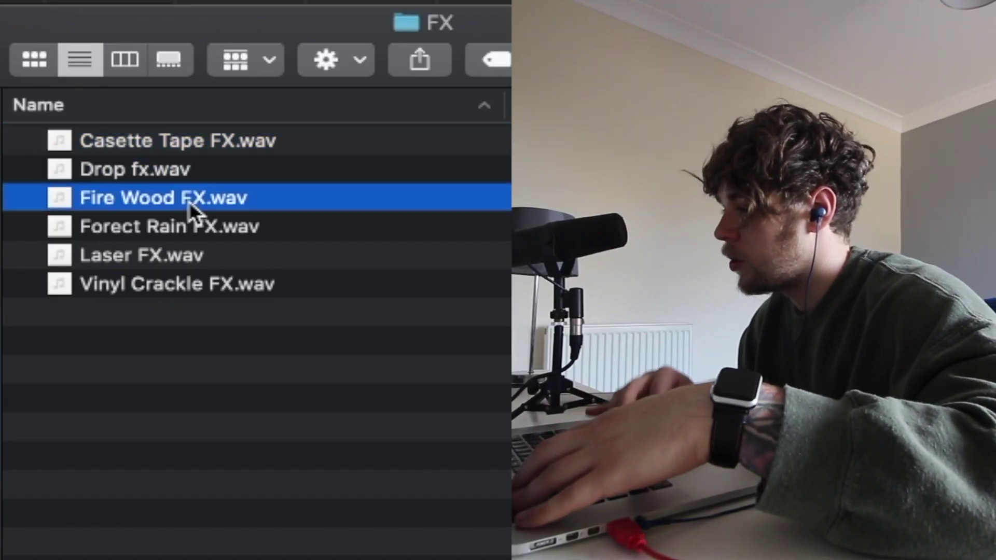
{"action": "left_click", "coordinate": [184, 225]}
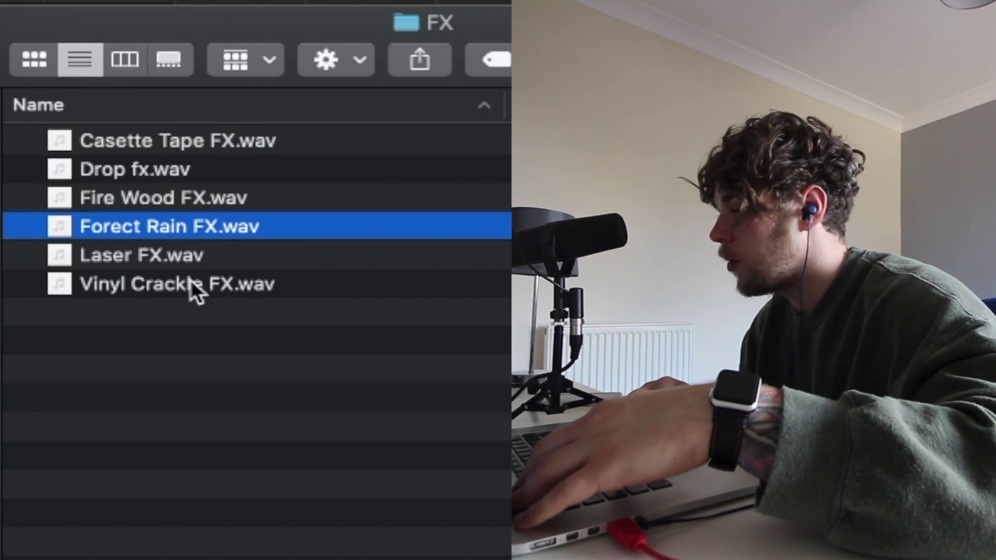
{"action": "left_click", "coordinate": [190, 283]}
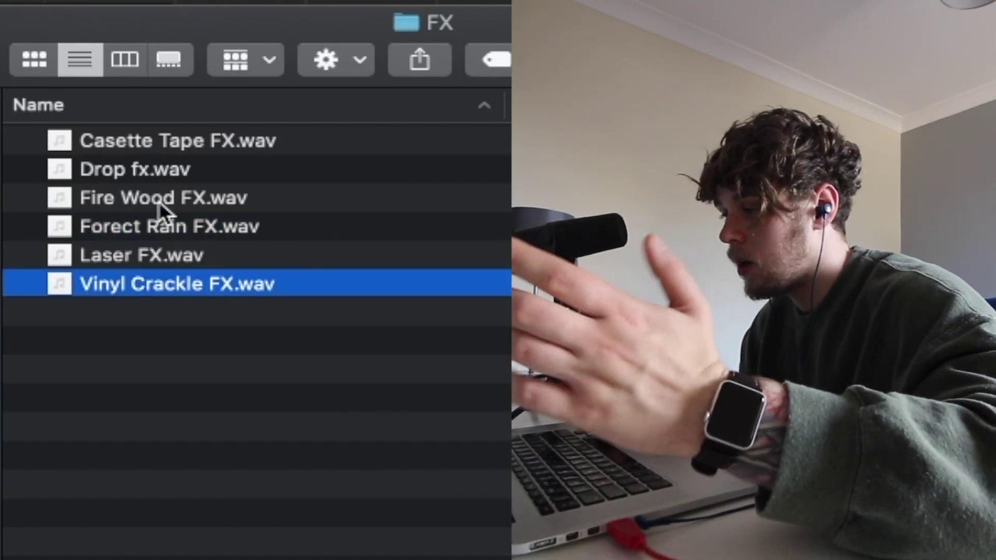
{"action": "left_click", "coordinate": [218, 226]}
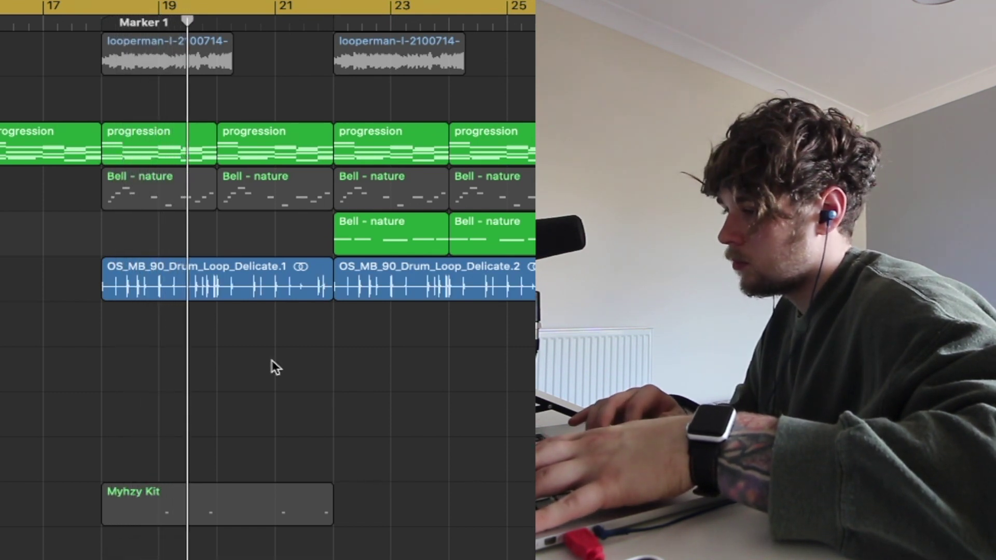
Close the Beat 302 project.
{"action": "left_click", "coordinate": [313, 247]}
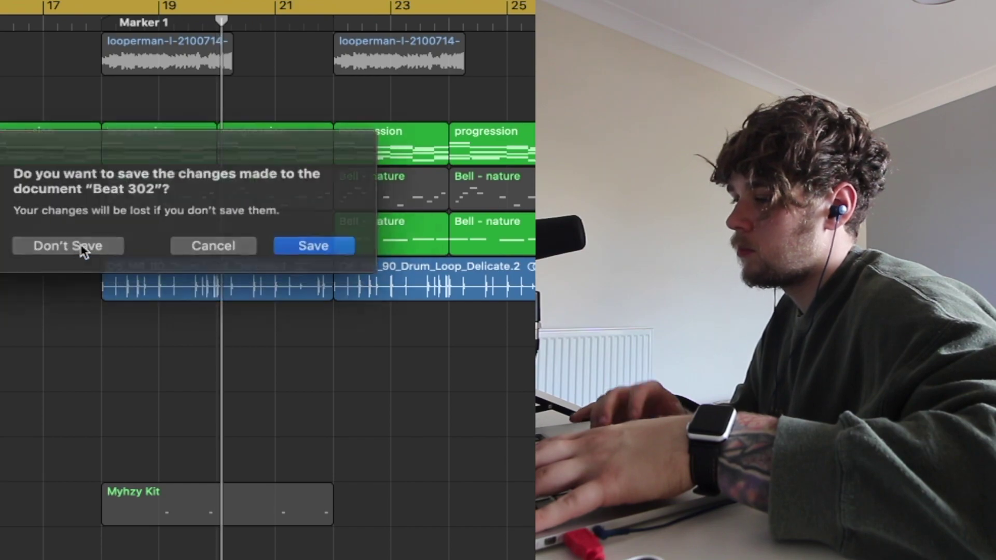